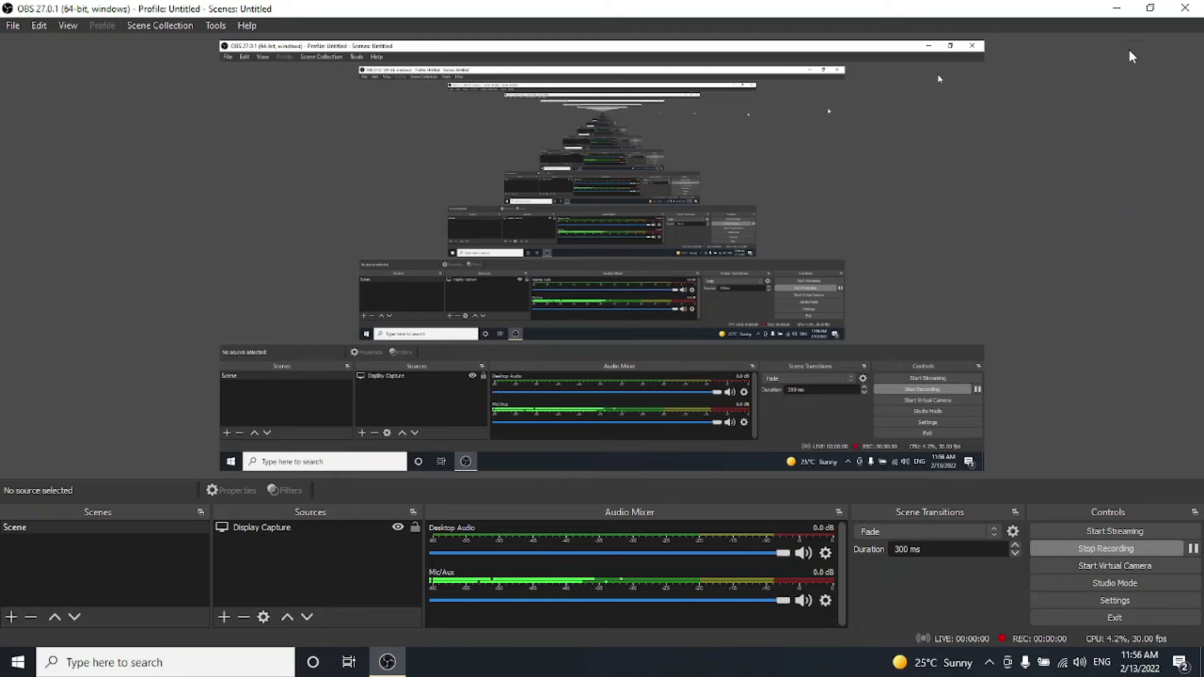
Minimise OBS Studio to reveal the desktop and start a Windows search.
{"action": "left_click", "coordinate": [1116, 8]}
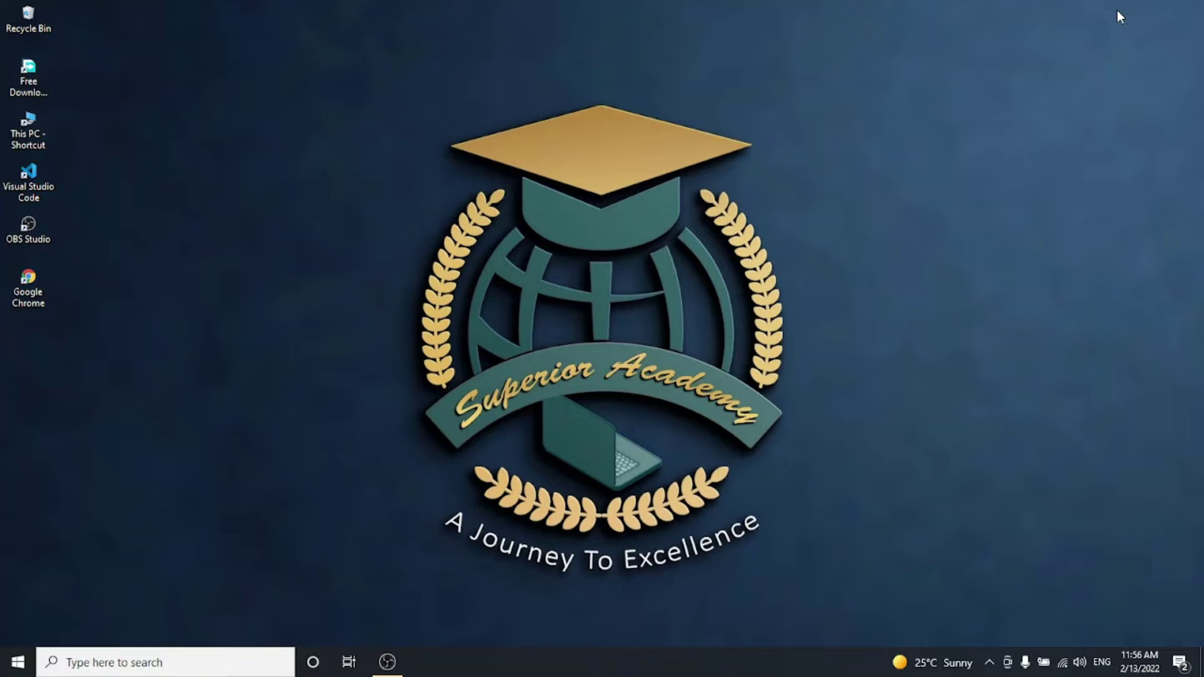
{"action": "left_click", "coordinate": [175, 662]}
Search for 'WO' in Windows Start and launch Word 2016 from the results.
{"action": "type", "text": "W"}
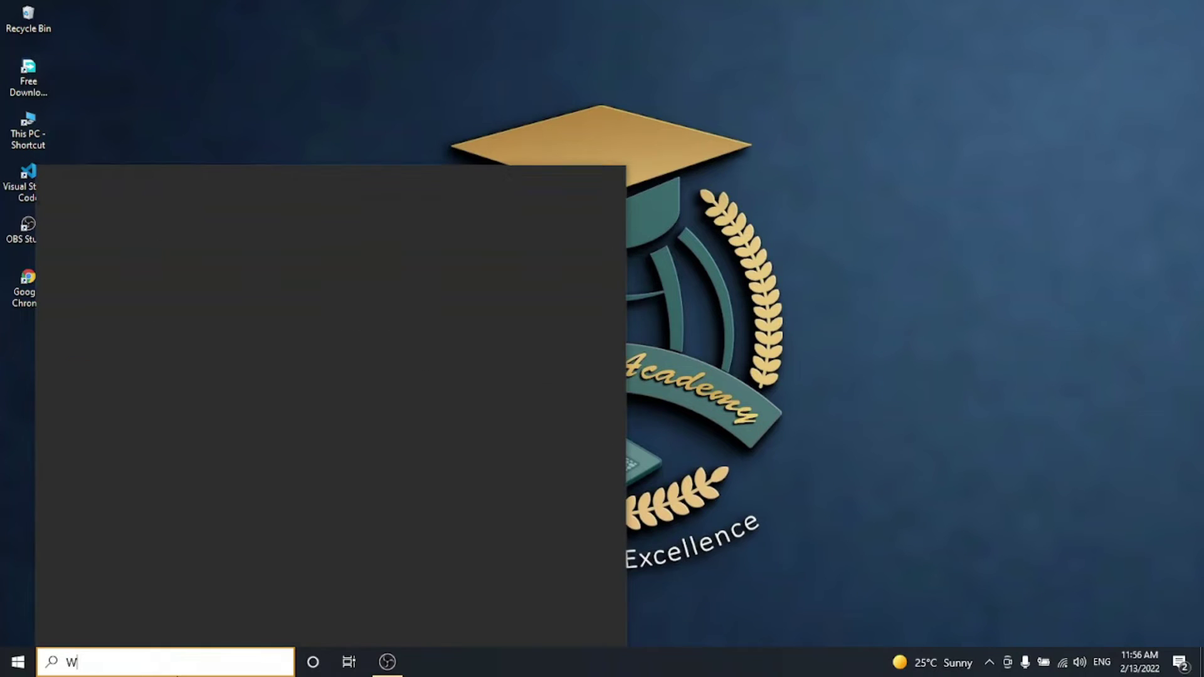
{"action": "type", "text": "O"}
{"action": "key", "text": "BackSpace"}
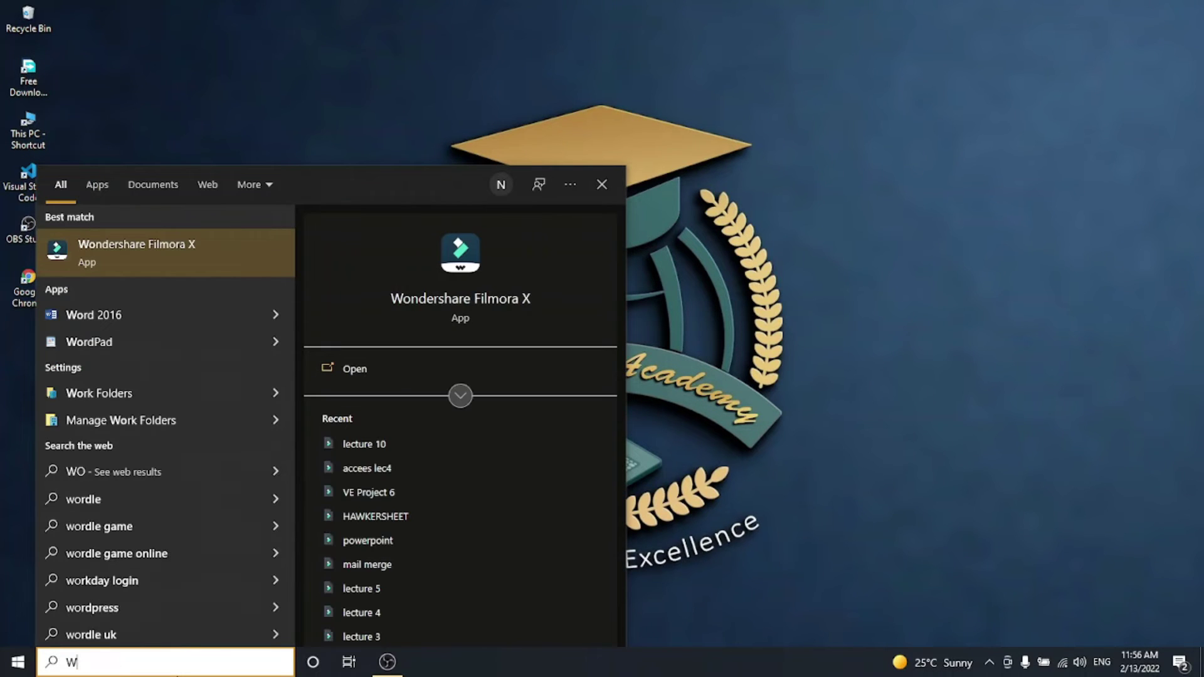
{"action": "left_click", "coordinate": [143, 320]}
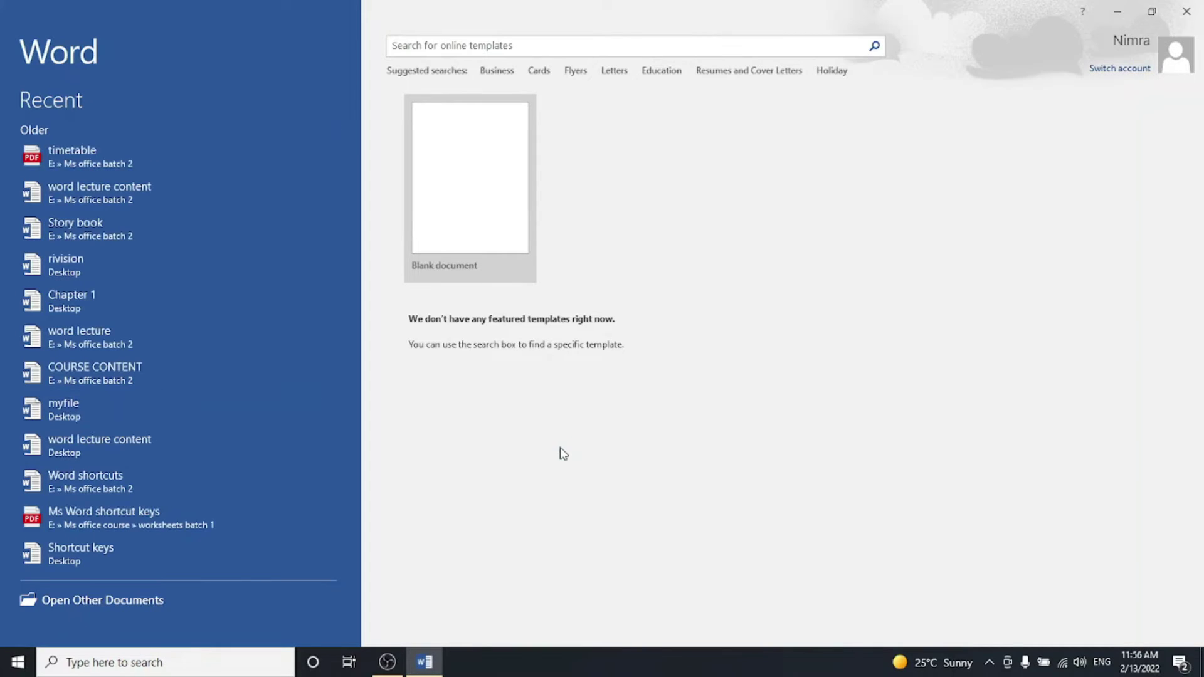
Create a new blank document and bring up the Insert commands.
{"action": "left_click", "coordinate": [475, 217]}
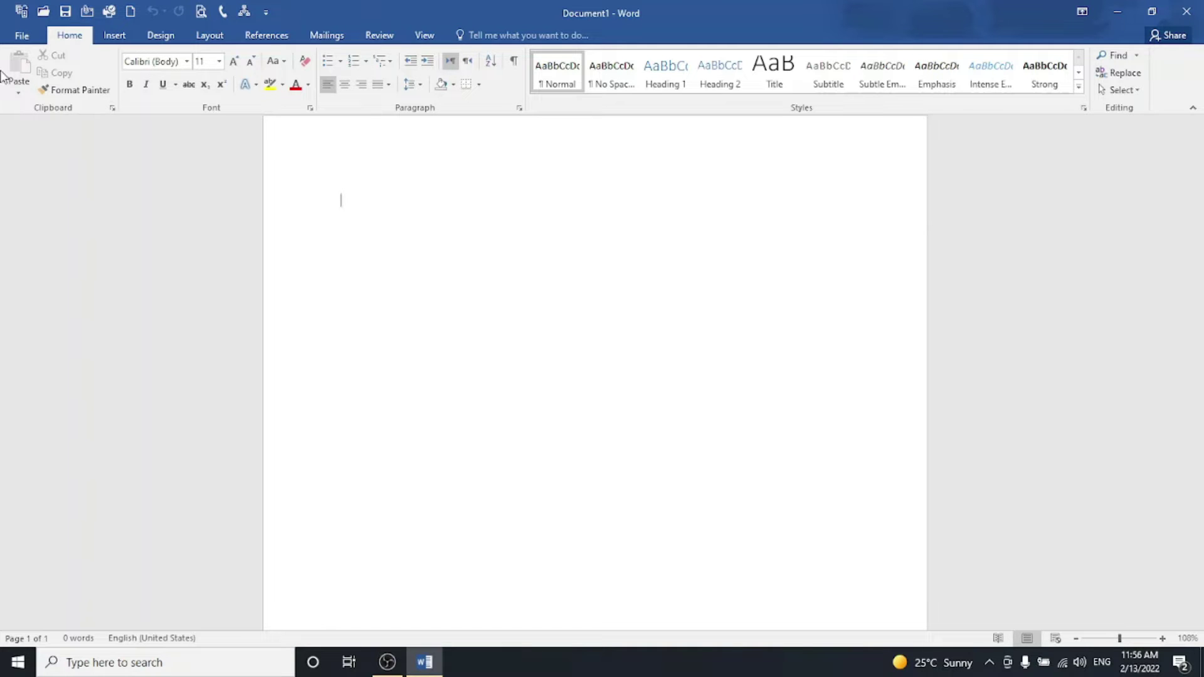
{"action": "left_click", "coordinate": [118, 39]}
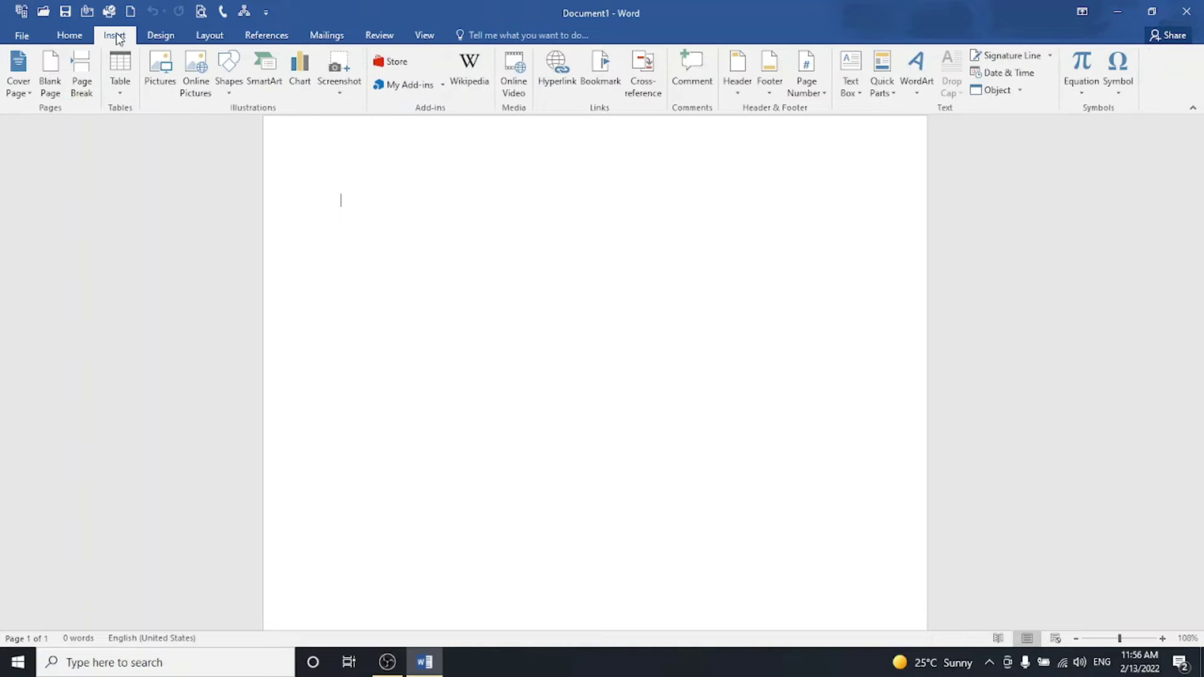
Insert plain black WordArt reading 'Weekly Study Timetable' and position it at the page top.
{"action": "left_click", "coordinate": [910, 74]}
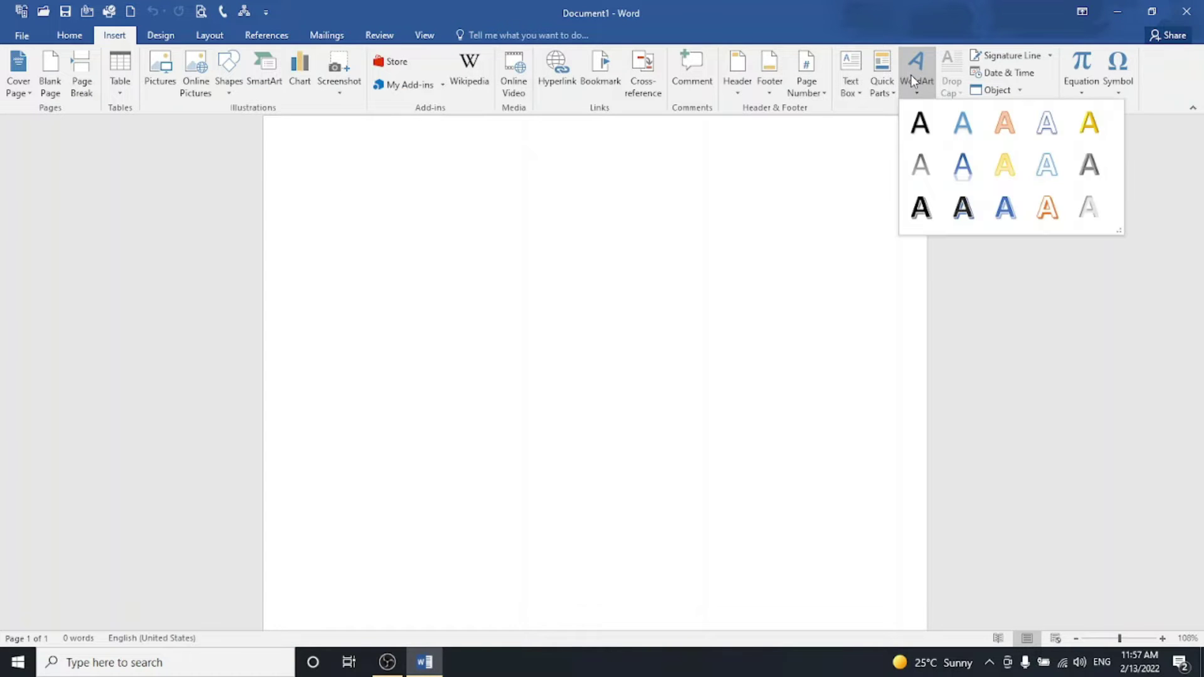
{"action": "left_click", "coordinate": [922, 128]}
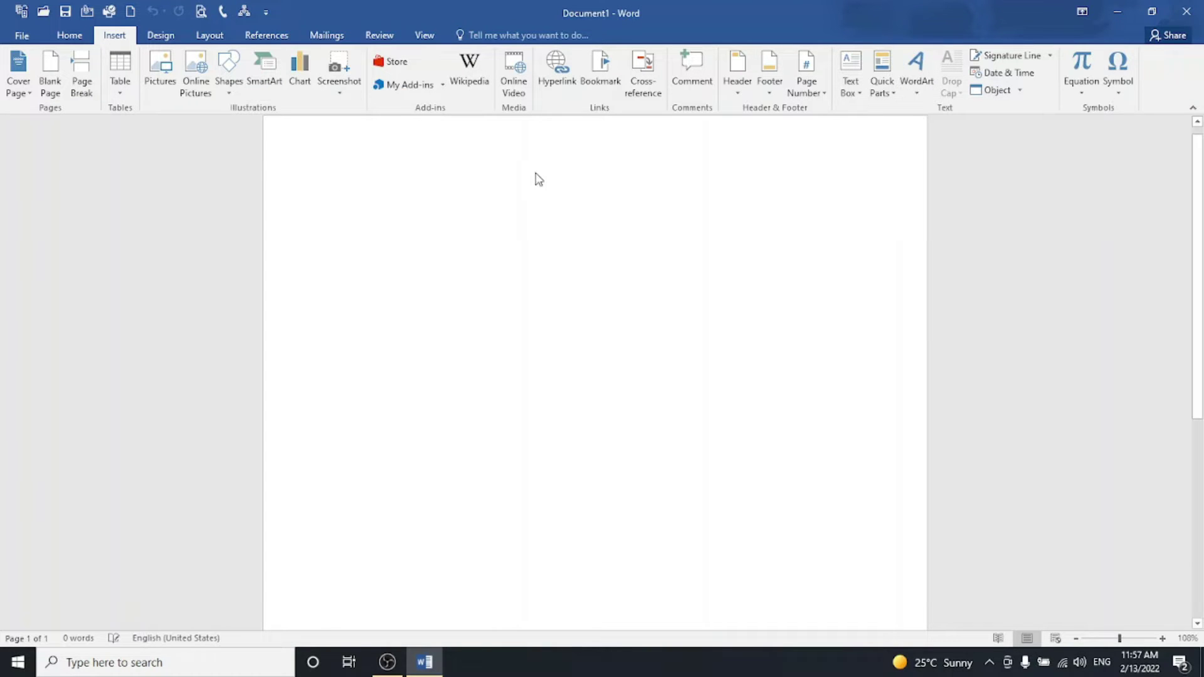
{"action": "mouse_move", "coordinate": [492, 193]}
{"action": "left_mouse_down"}
{"action": "mouse_move", "coordinate": [625, 180]}
{"action": "mouse_move", "coordinate": [615, 158]}
{"action": "left_mouse_up"}
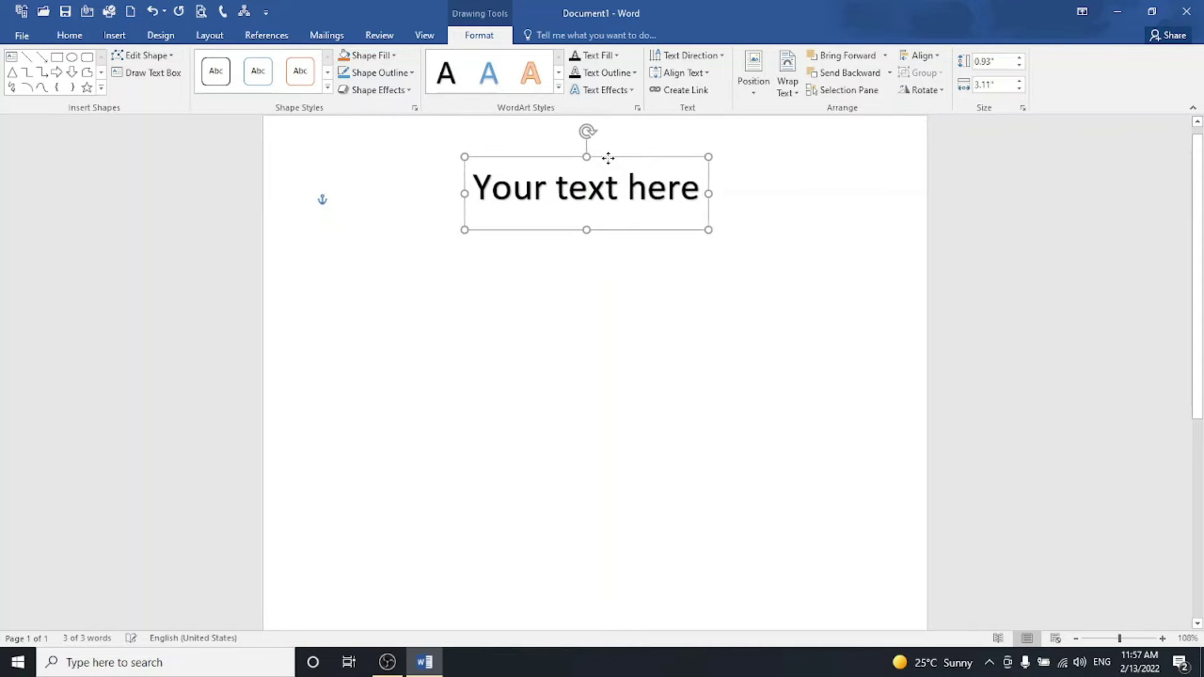
{"action": "left_click", "coordinate": [696, 188]}
{"action": "key", "text": "BackSpace"}
{"action": "key", "text": "BackSpace"}
{"action": "key", "text": "BackSpace"}
{"action": "key", "text": "BackSpace"}
{"action": "key", "text": "BackSpace"}
{"action": "key", "text": "BackSpace"}
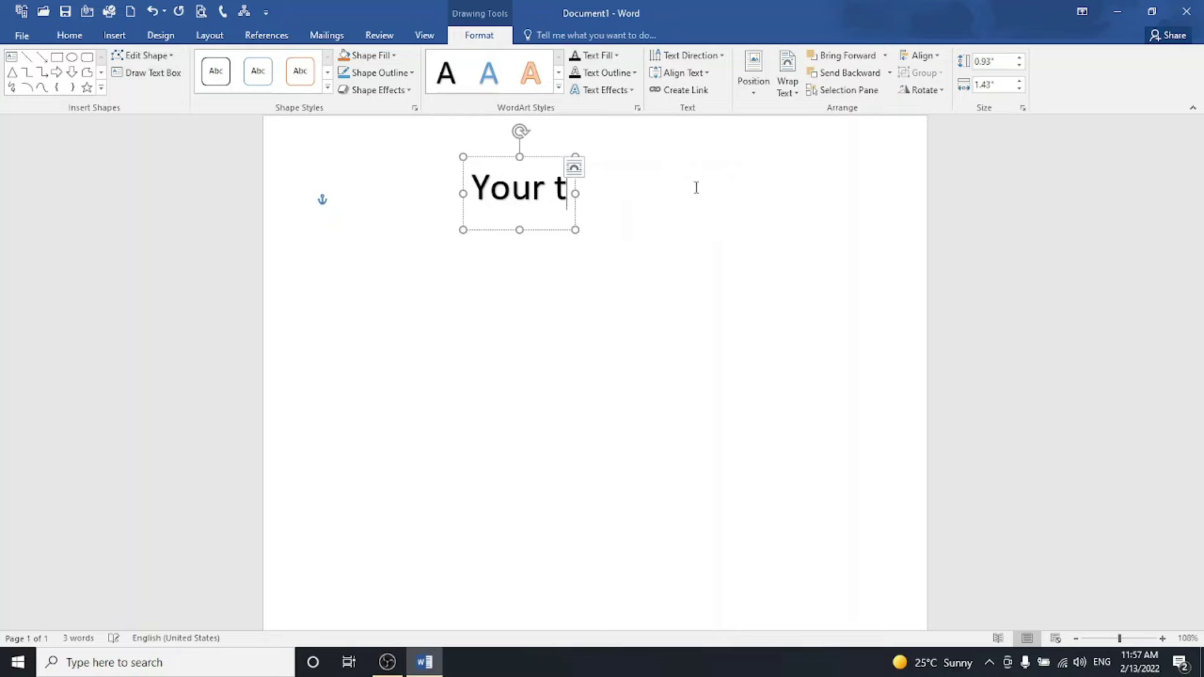
{"action": "key", "text": "BackSpace"}
{"action": "key", "text": "BackSpace"}
{"action": "key", "text": "BackSpace"}
{"action": "key", "text": "BackSpace"}
{"action": "key", "text": "BackSpace"}
{"action": "type", "text": "W"}
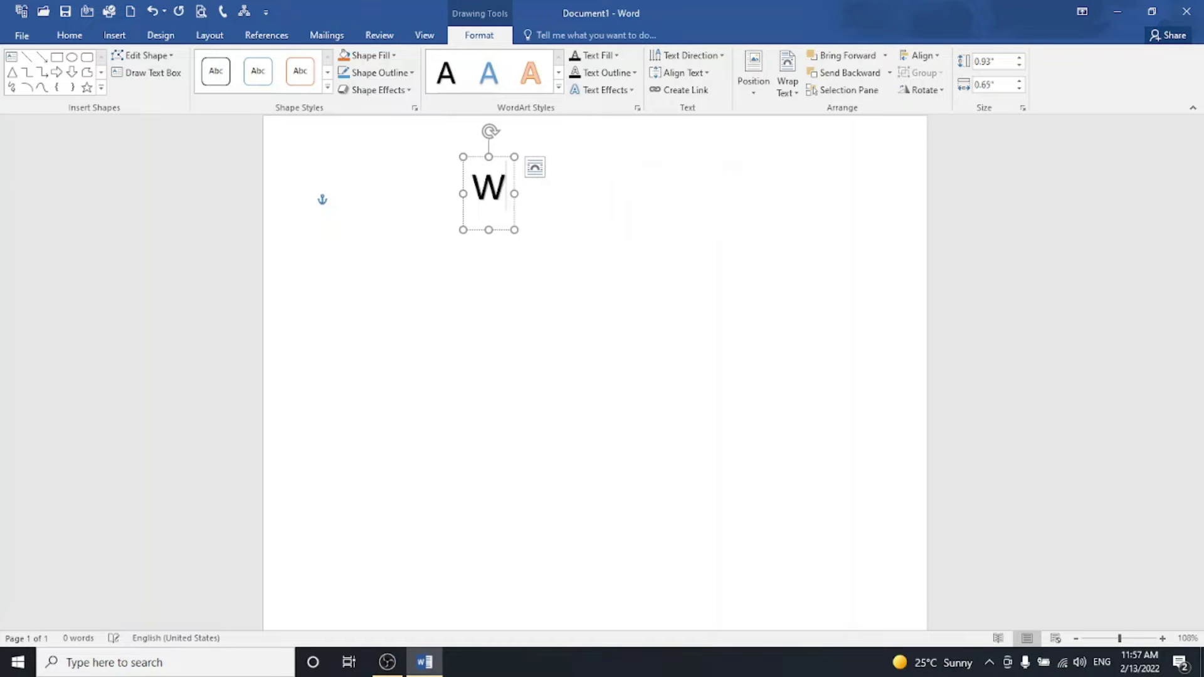
{"action": "type", "text": "eekly"}
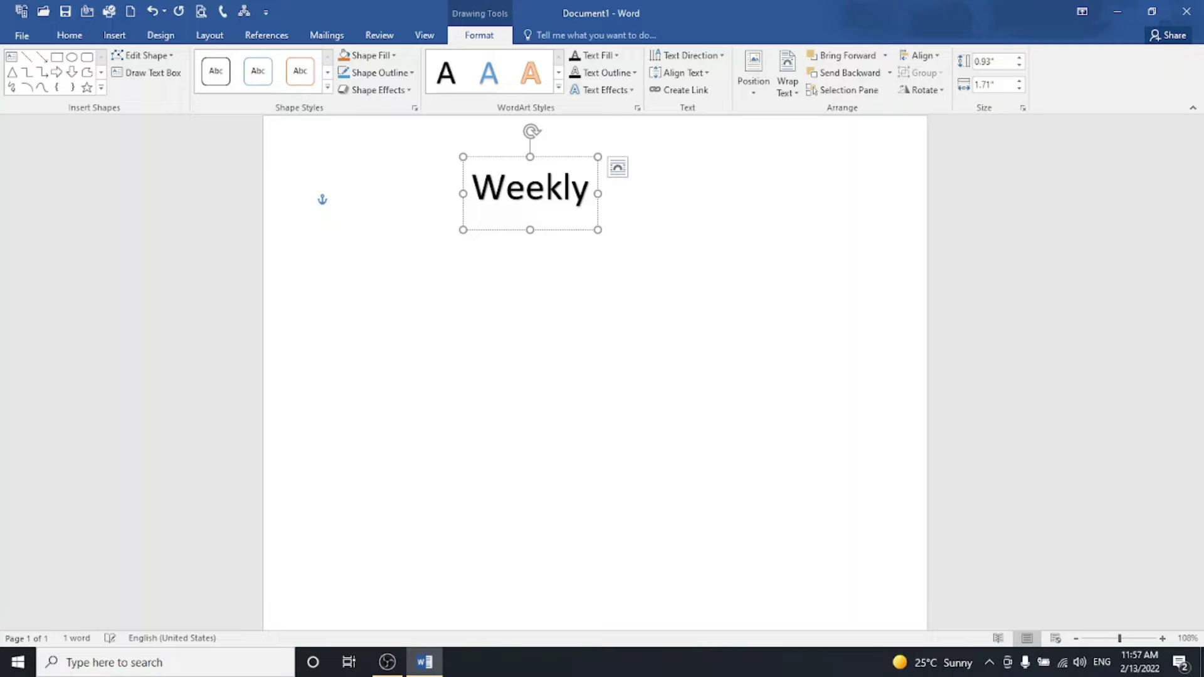
{"action": "type", "text": " Study"}
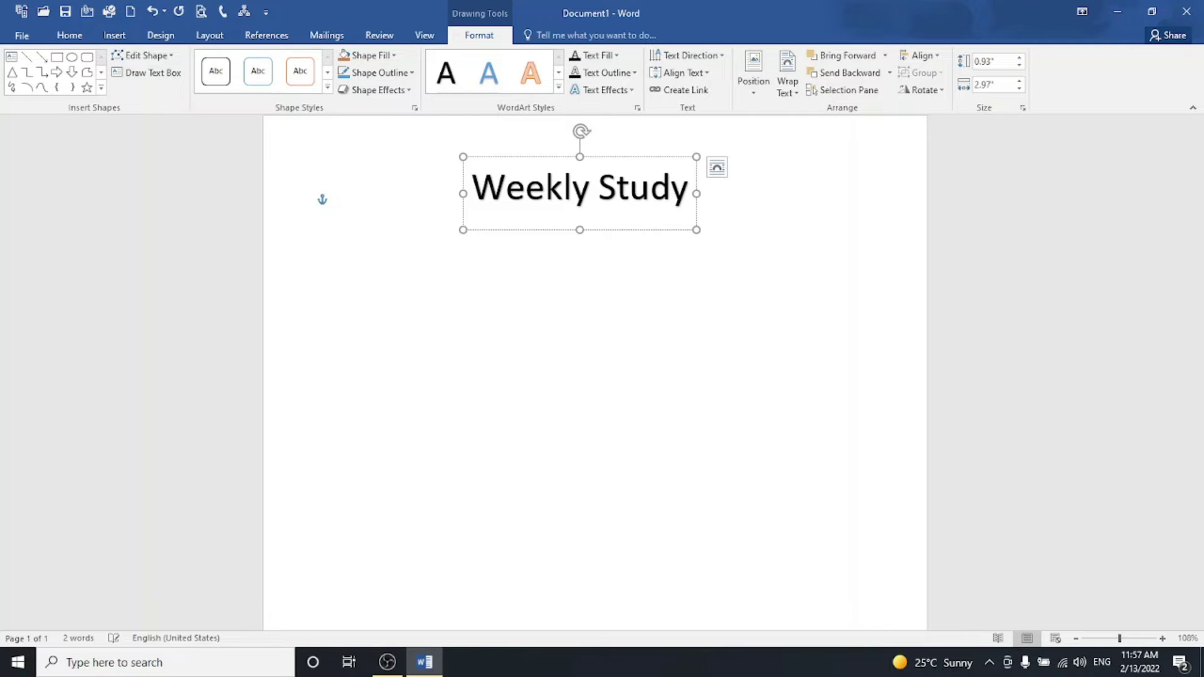
{"action": "type", "text": " Ti"}
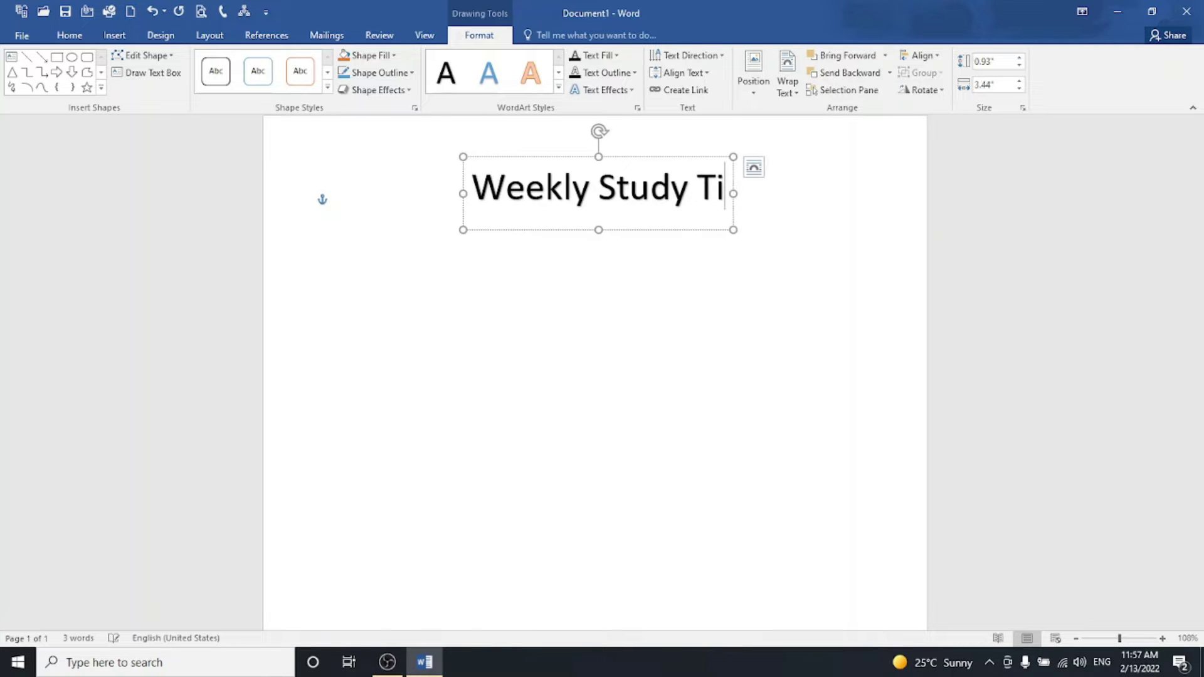
{"action": "type", "text": "metab"}
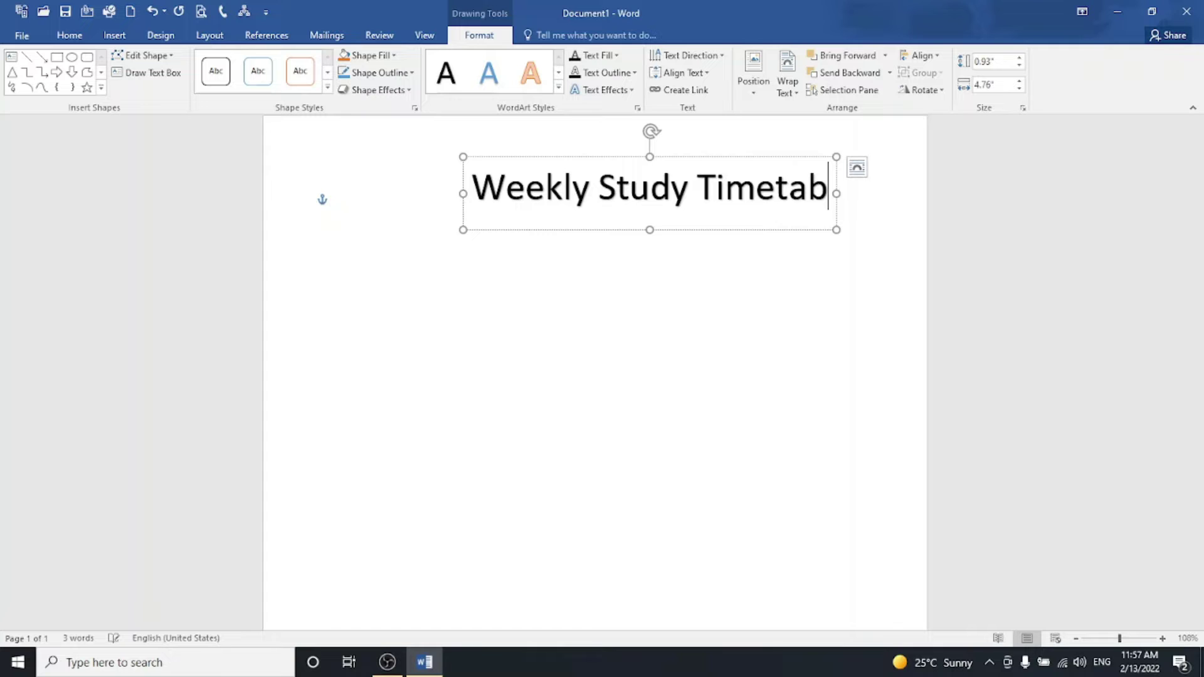
{"action": "type", "text": "le"}
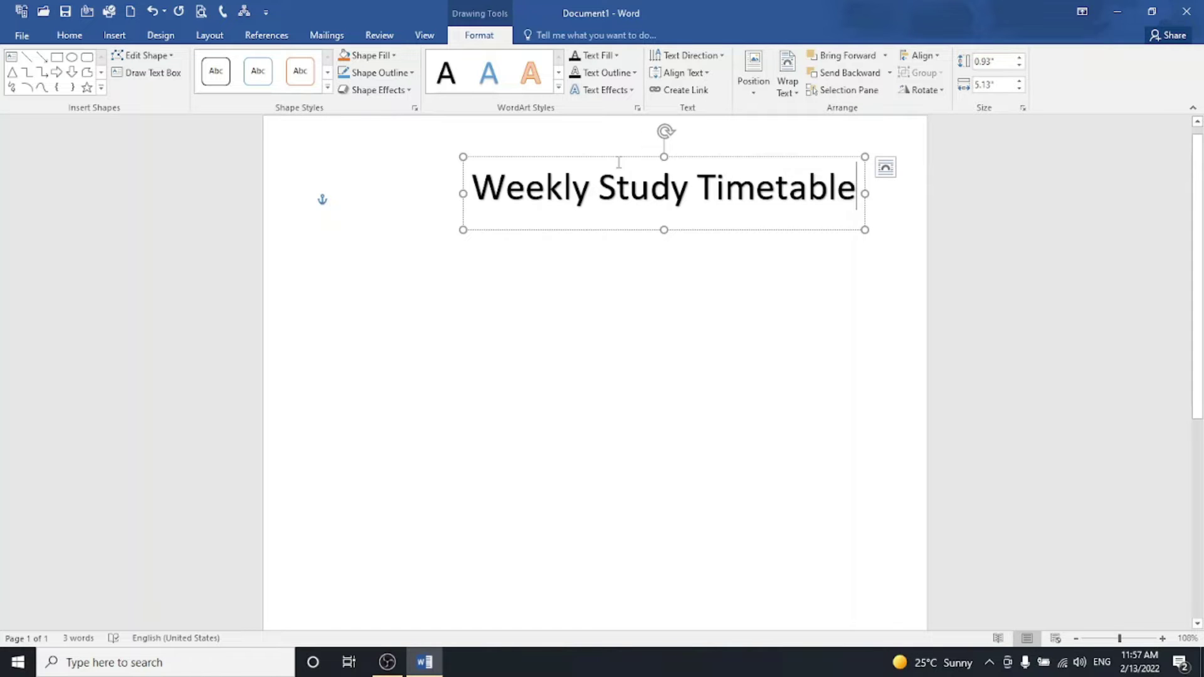
{"action": "left_click_drag", "start_coordinate": [617, 158], "coordinate": [549, 164]}
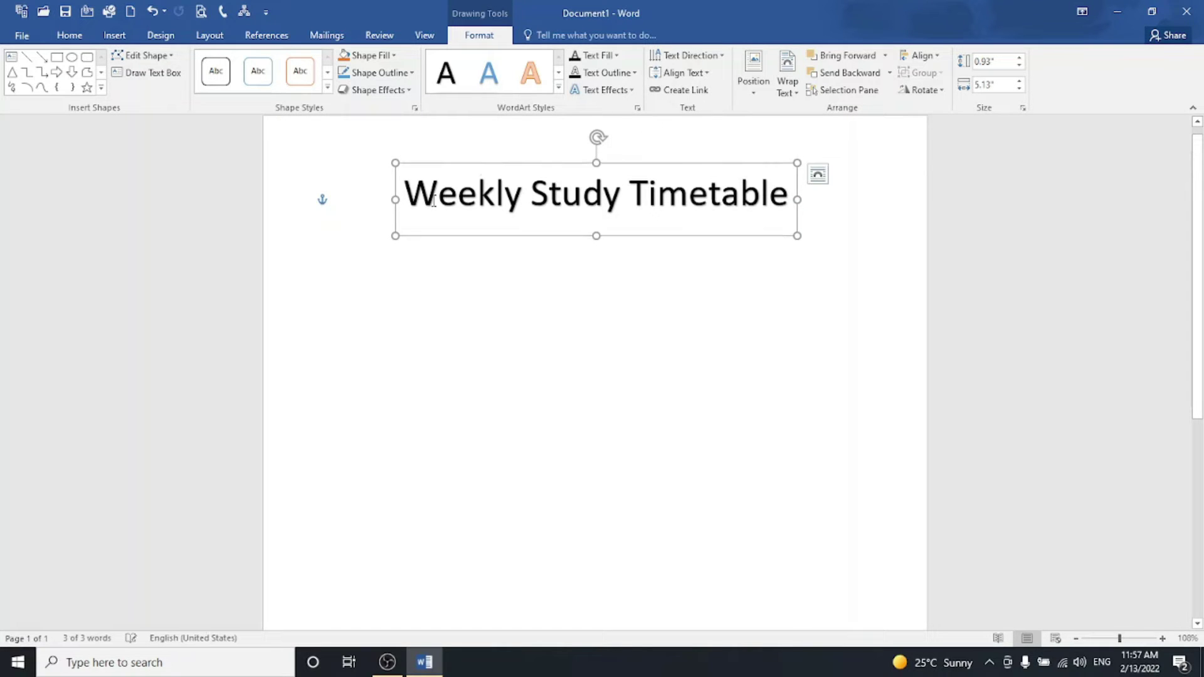
Make the heading Edwardian Script at size 48 and nudge it slightly upward.
{"action": "left_click_drag", "start_coordinate": [405, 194], "coordinate": [698, 209]}
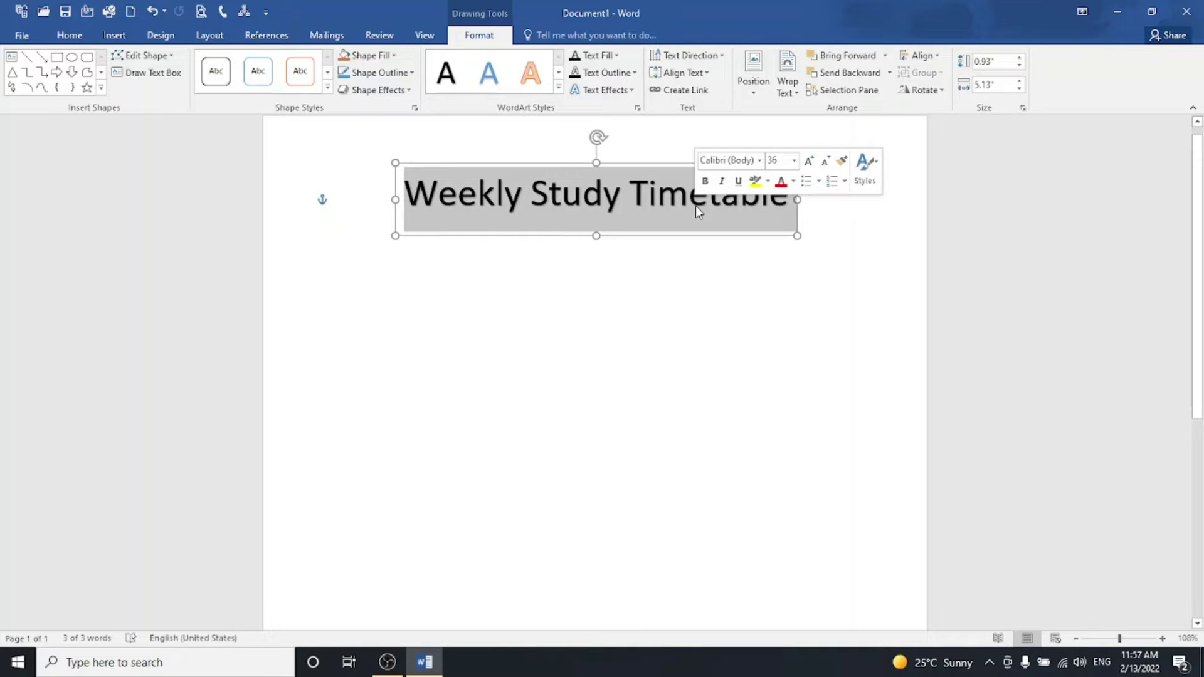
{"action": "left_click", "coordinate": [760, 161]}
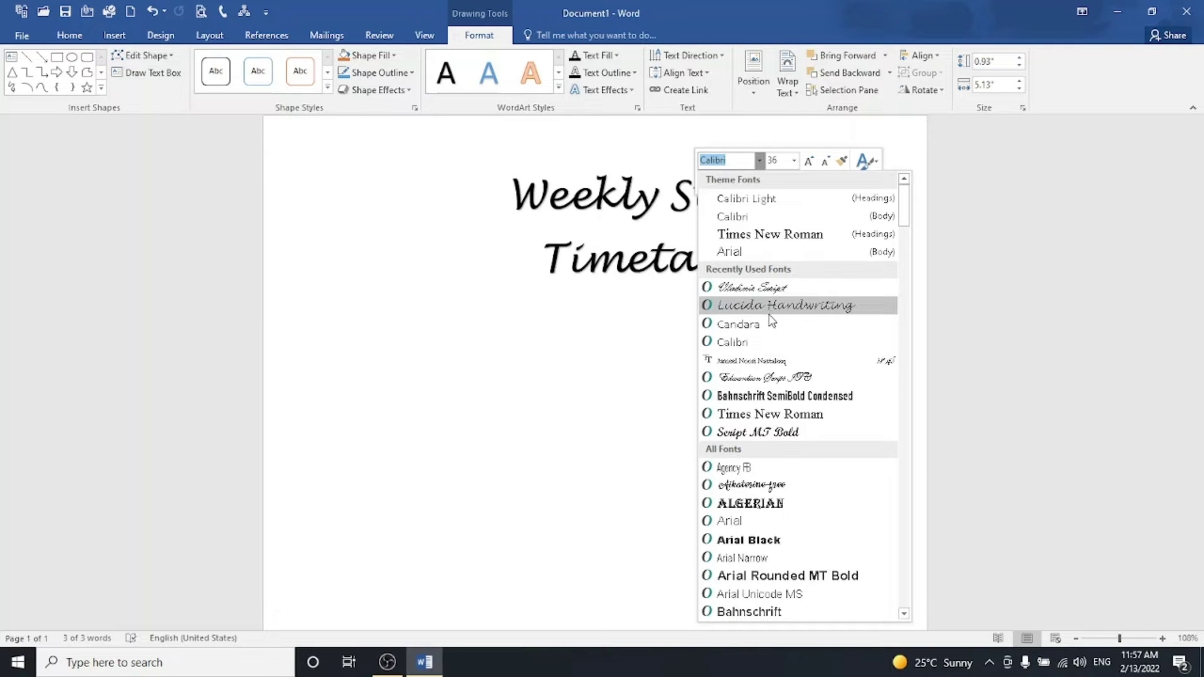
{"action": "left_click", "coordinate": [766, 378]}
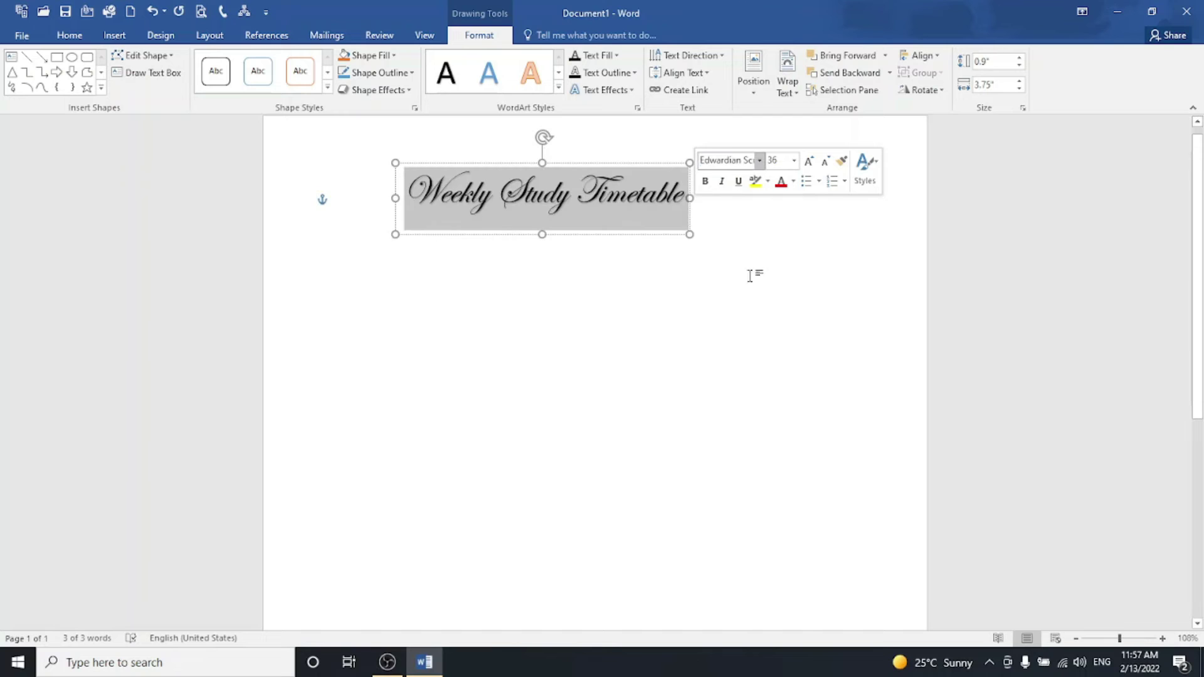
{"action": "left_click", "coordinate": [808, 162]}
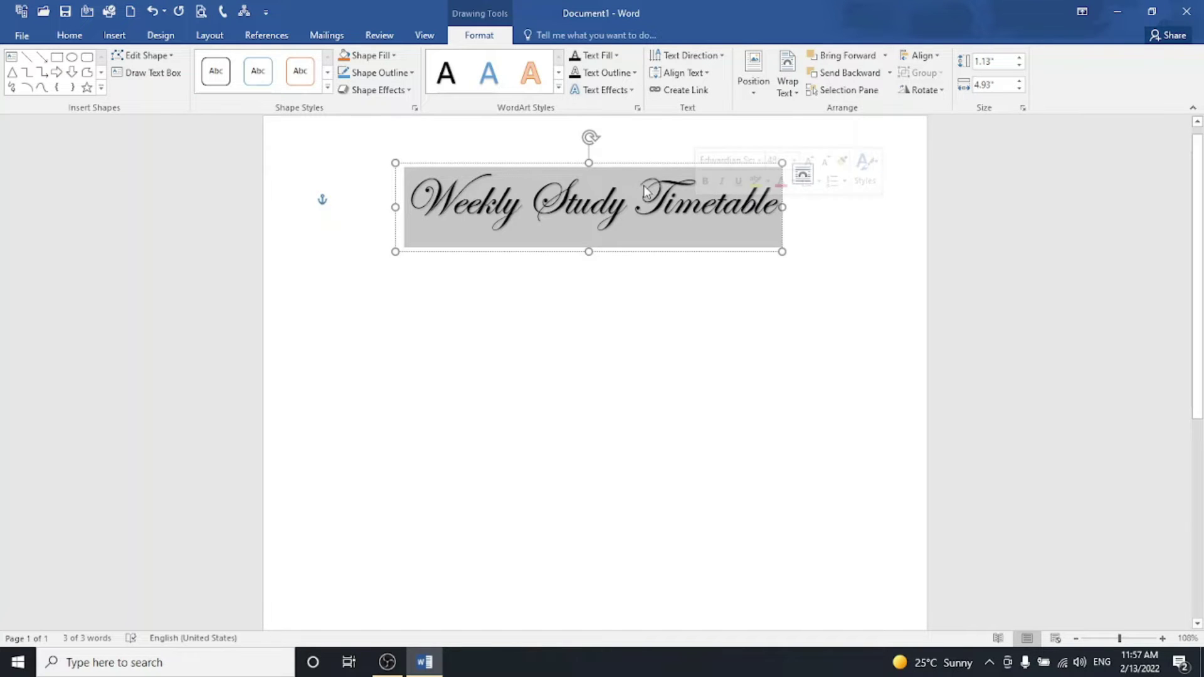
{"action": "left_click_drag", "start_coordinate": [637, 163], "coordinate": [637, 151]}
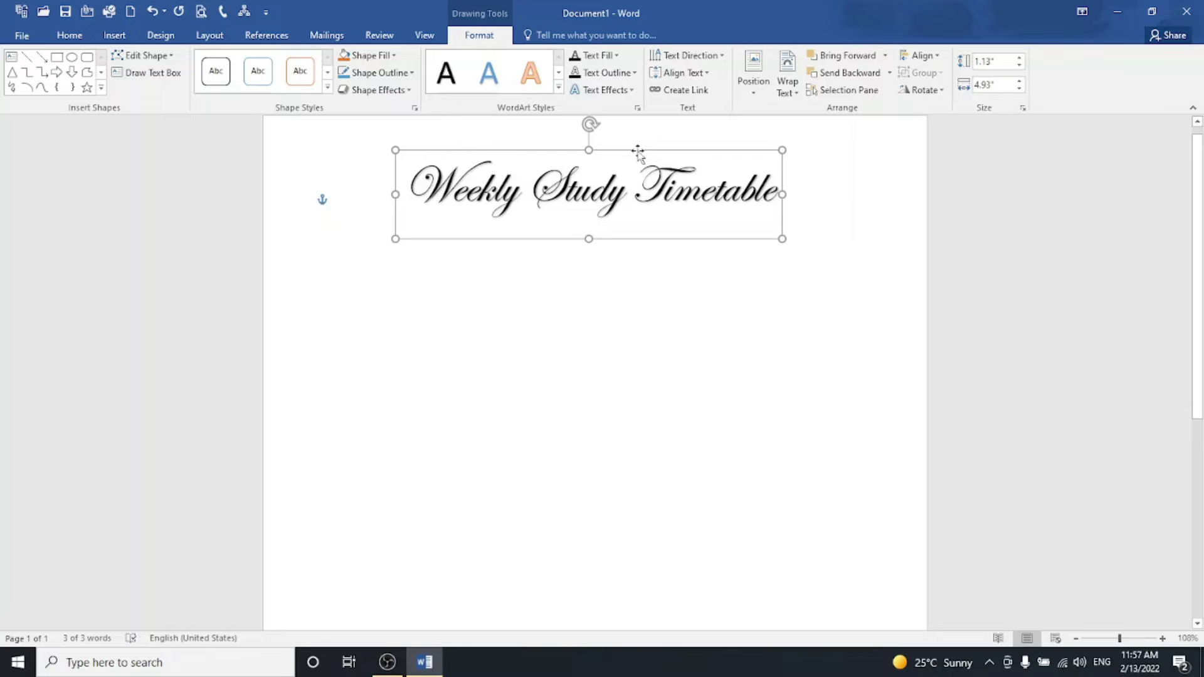
{"action": "left_click", "coordinate": [607, 282]}
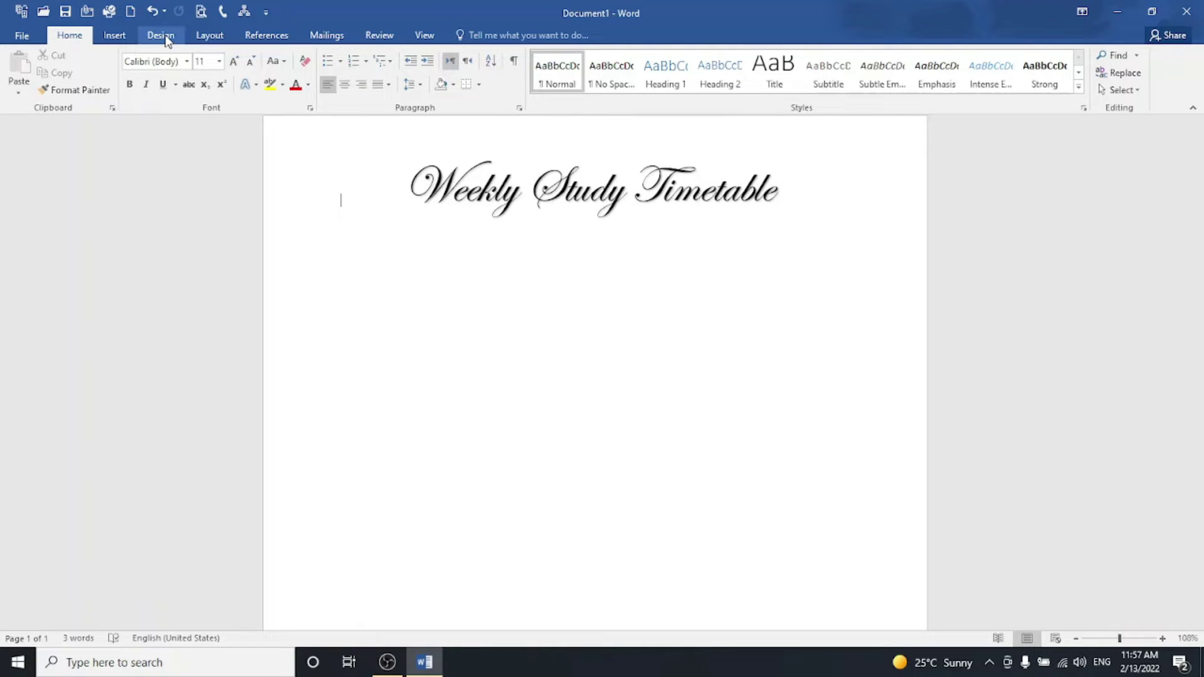
Insert a 10x6 table and move it up directly beneath the WordArt title.
{"action": "left_click", "coordinate": [110, 33]}
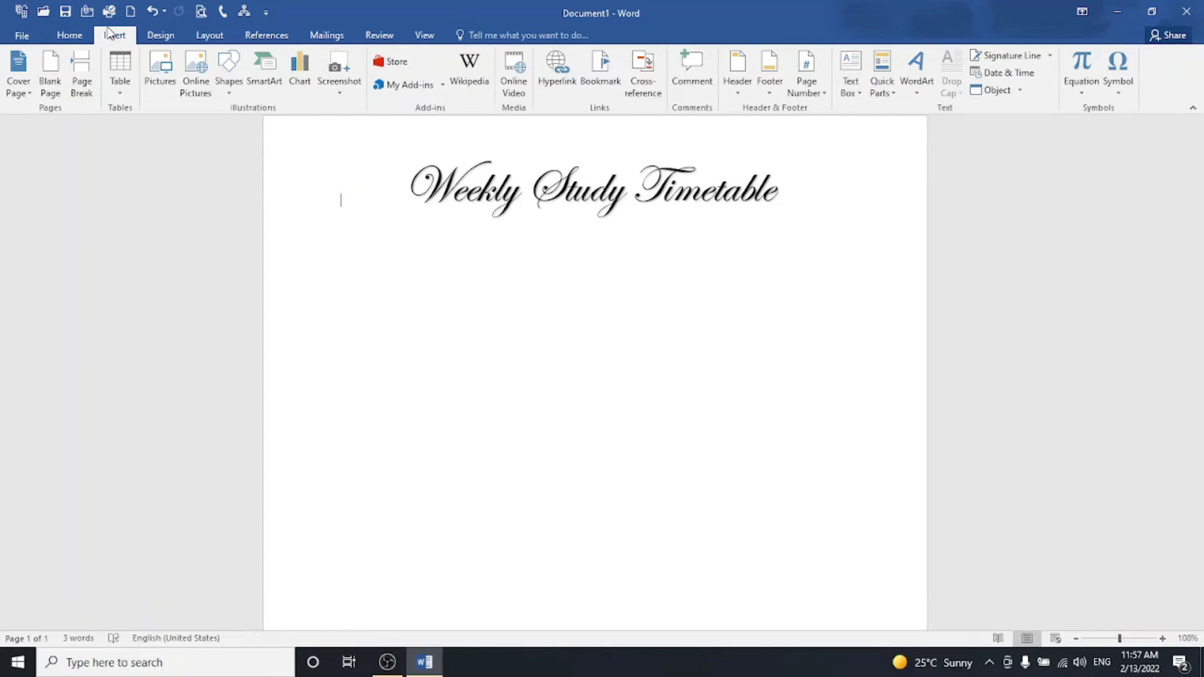
{"action": "left_click", "coordinate": [124, 63]}
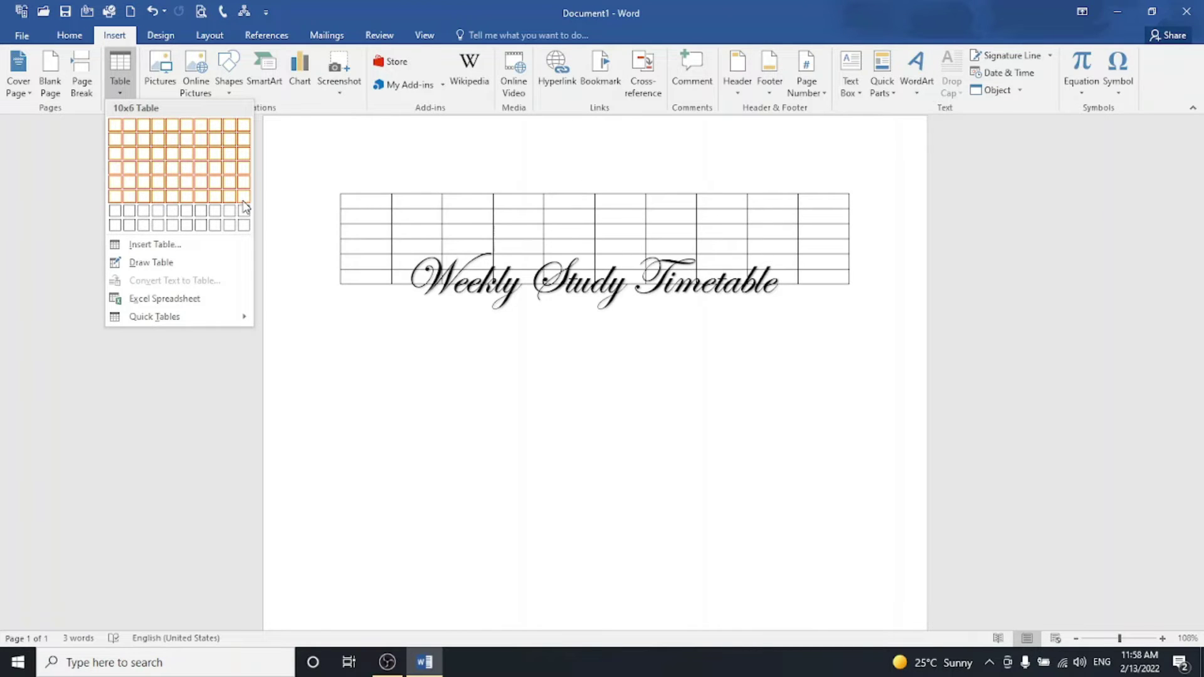
{"action": "left_click", "coordinate": [244, 207]}
{"action": "left_click_drag", "start_coordinate": [333, 190], "coordinate": [336, 342]}
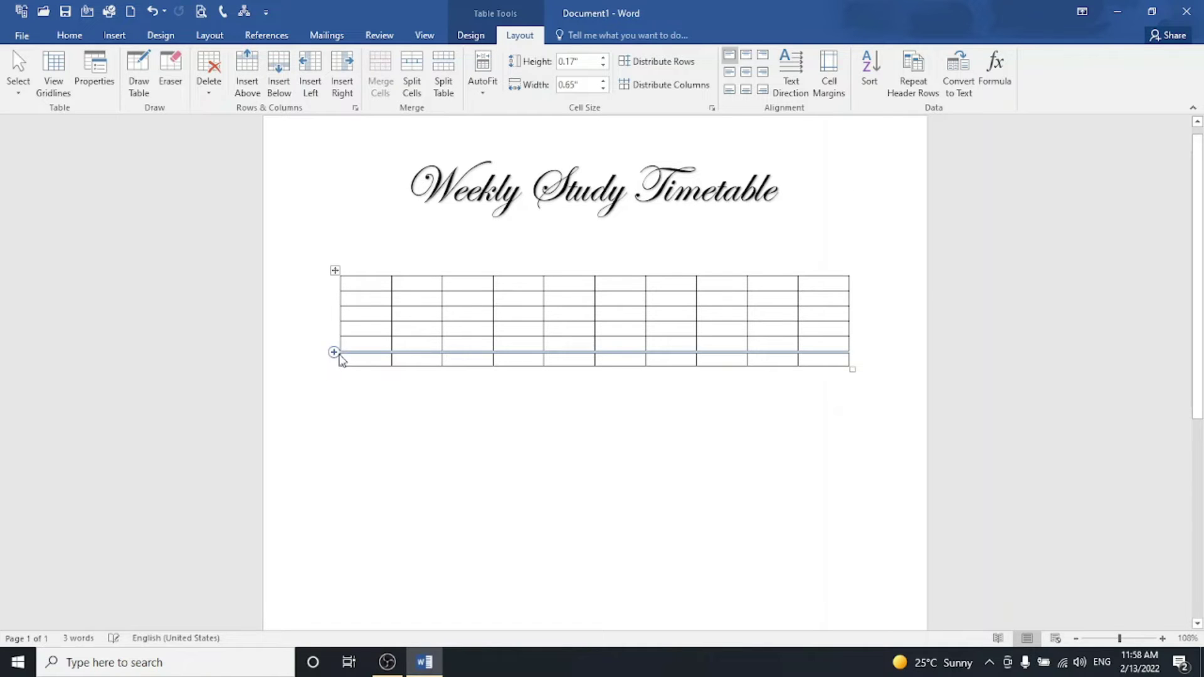
{"action": "left_click", "coordinate": [335, 271]}
{"action": "left_click_drag", "start_coordinate": [334, 254], "coordinate": [326, 229]}
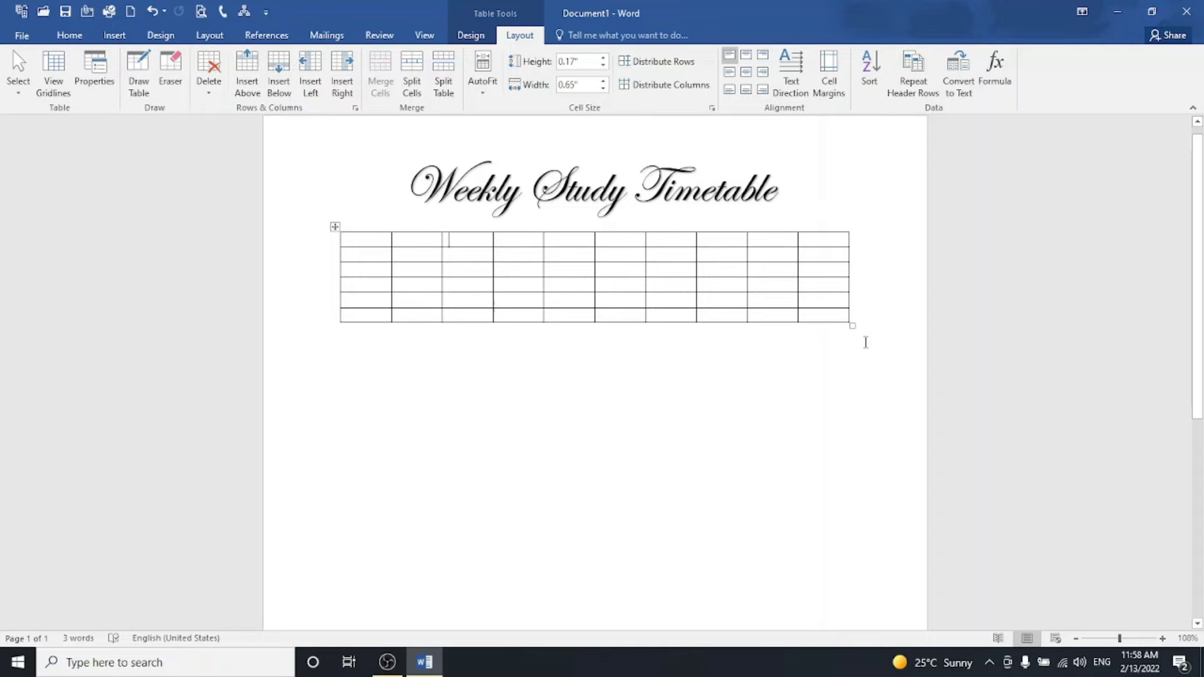
Enter Monday, Tuesday, Wednesday and Thursday in the header row from the third column.
{"action": "type", "text": "Monday"}
{"action": "key", "text": "Tab"}
{"action": "type", "text": "tuesda"}
{"action": "key", "text": "Return"}
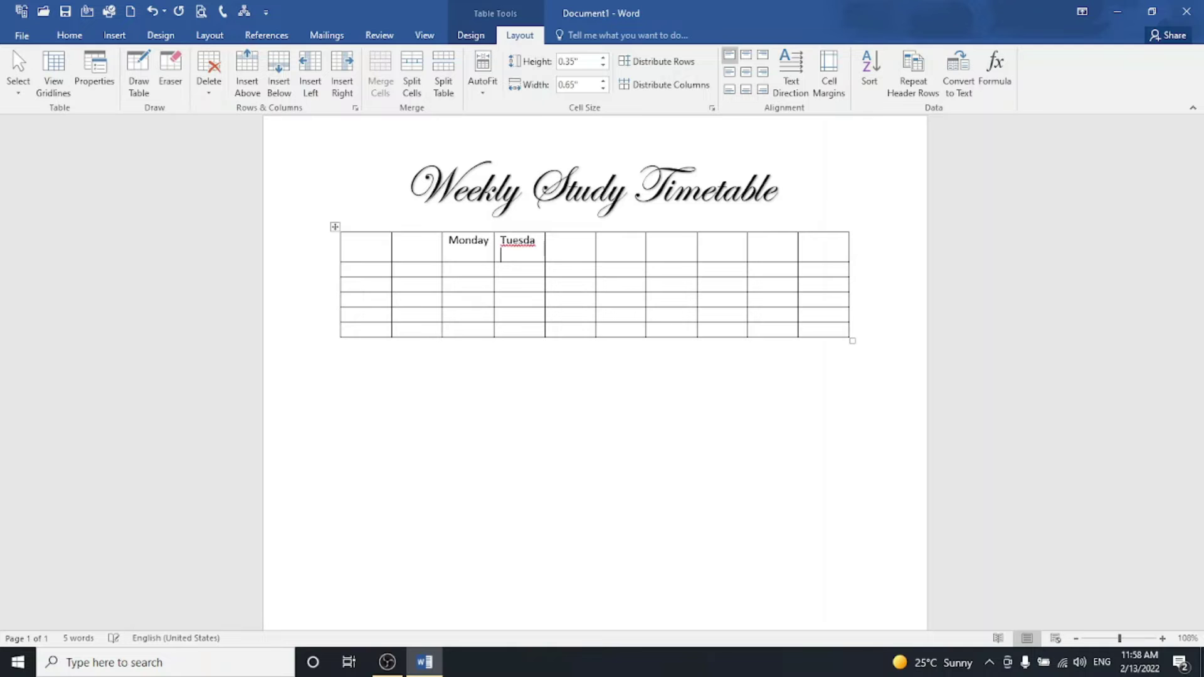
{"action": "key", "text": "BackSpace"}
{"action": "type", "text": "y"}
{"action": "key", "text": "Tab"}
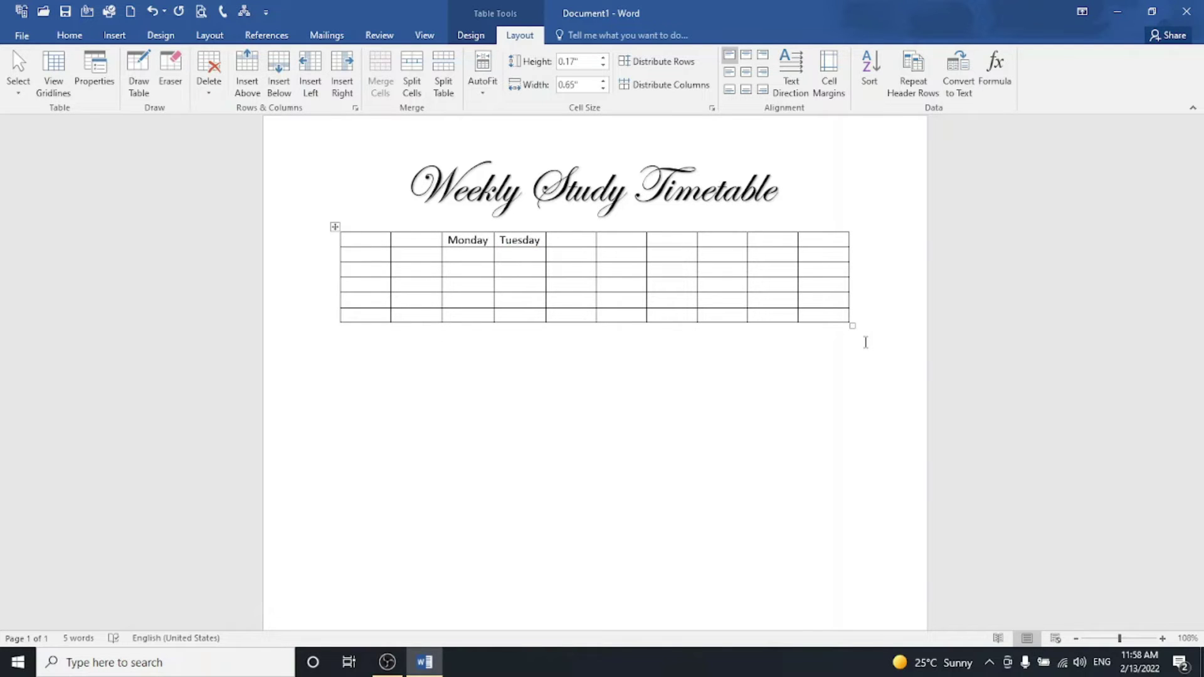
{"action": "type", "text": "w"}
{"action": "type", "text": "Wednesday"}
{"action": "key", "text": "Tab"}
{"action": "type", "text": "Thursd"}
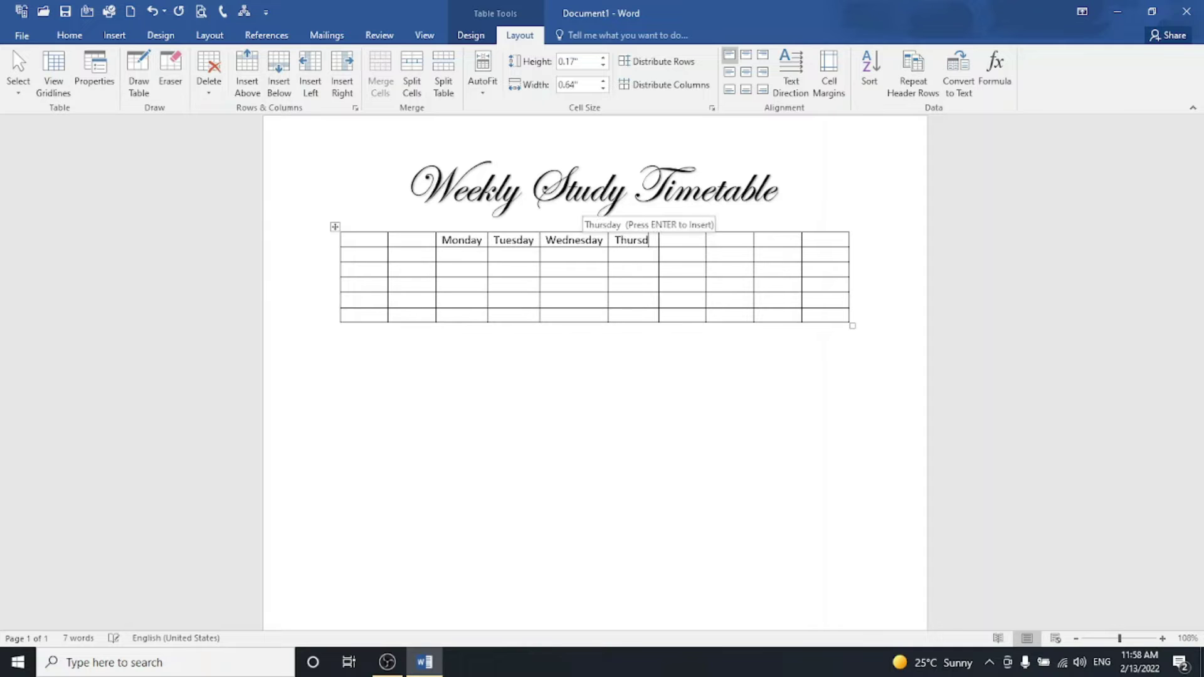
{"action": "type", "text": "ay"}
Add Friday, Saturday and Sunday in the following header cells.
{"action": "key", "text": "Tab"}
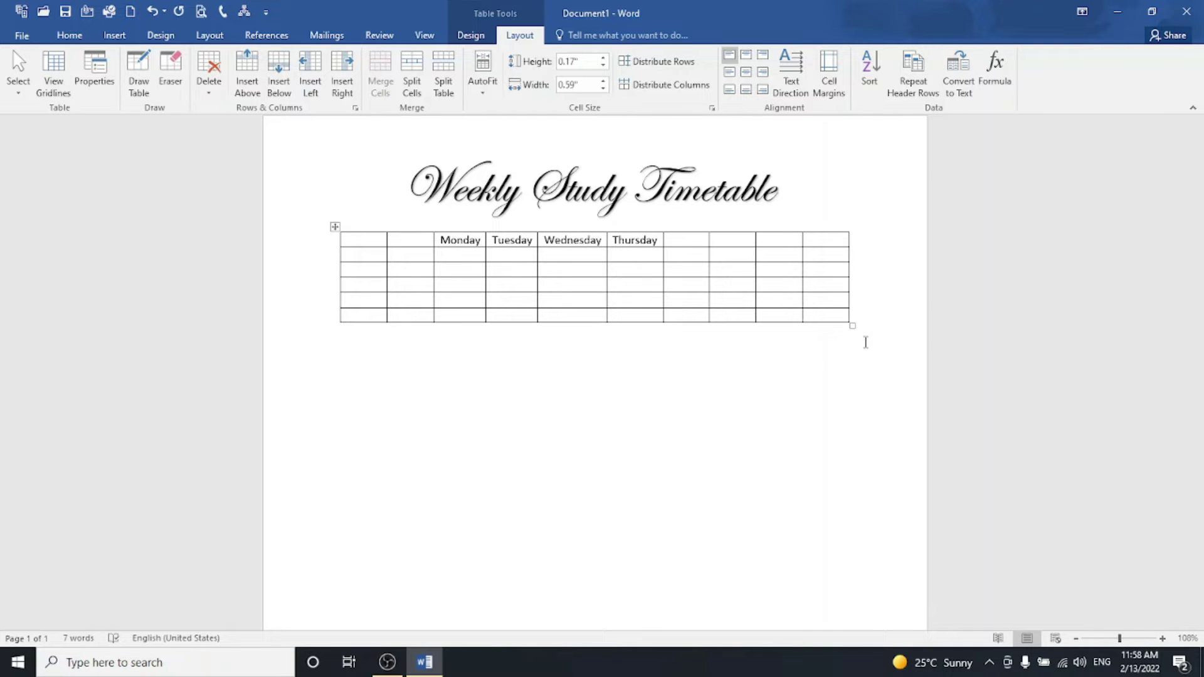
{"action": "type", "text": "f"}
{"action": "key", "text": "BackSpace"}
{"action": "type", "text": "Friday"}
{"action": "key", "text": "Tab"}
{"action": "type", "text": "Saturday"}
{"action": "key", "text": "Tab"}
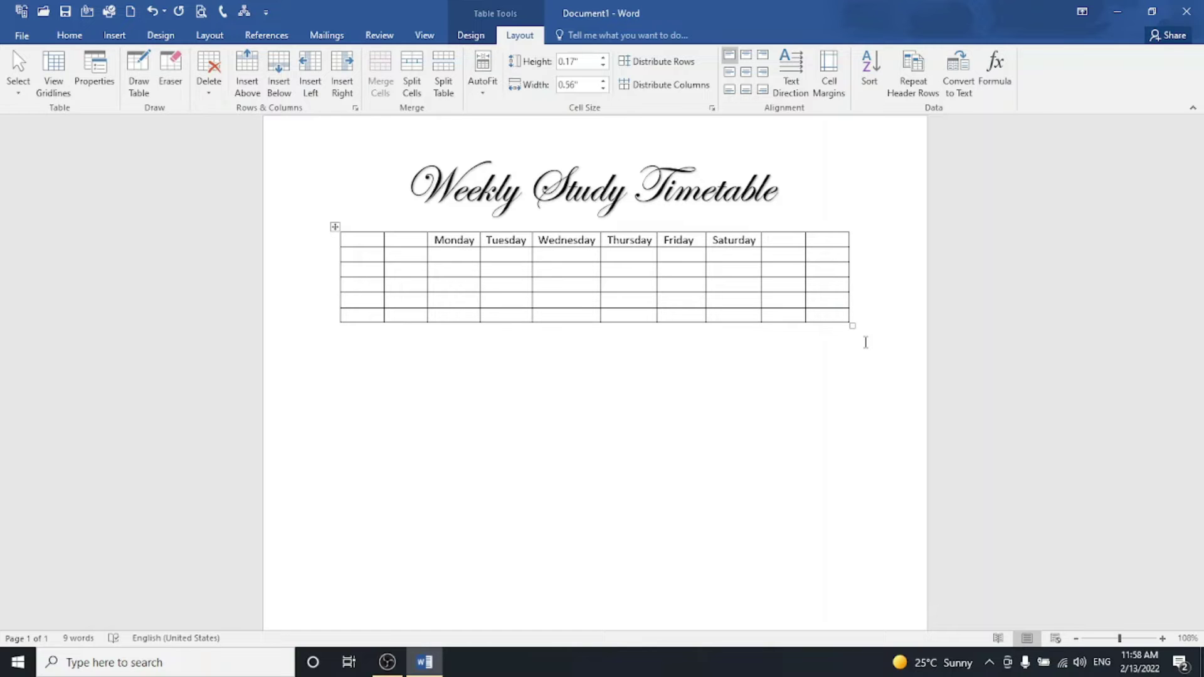
{"action": "type", "text": "Sunday"}
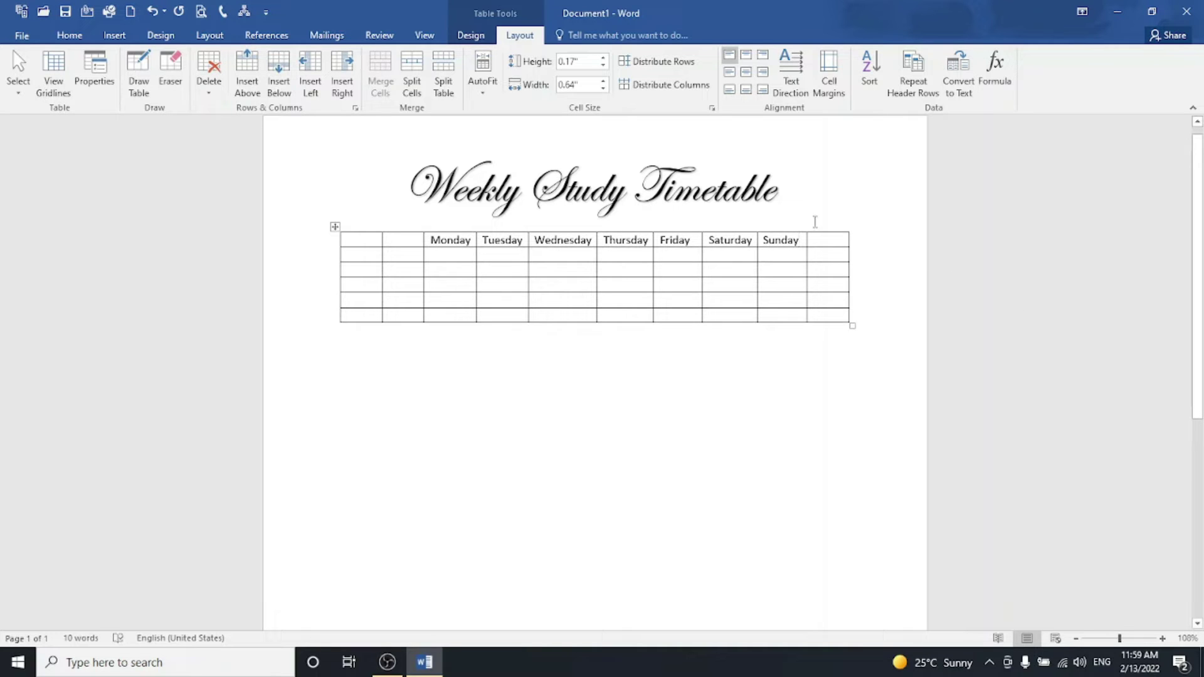
Delete the entire empty tenth column via Delete Cells, leaving nine columns.
{"action": "mouse_move", "coordinate": [848, 228]}
{"action": "left_click", "coordinate": [827, 228]}
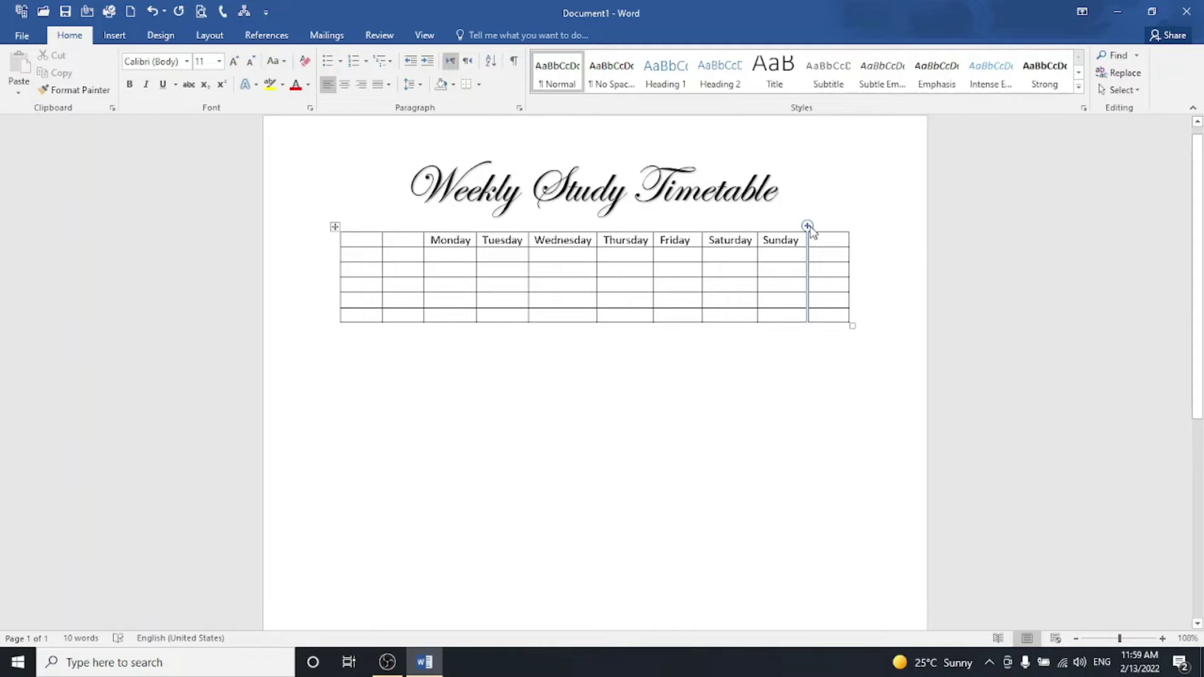
{"action": "left_click", "coordinate": [820, 229]}
{"action": "left_click", "coordinate": [816, 301]}
{"action": "right_click", "coordinate": [819, 299]}
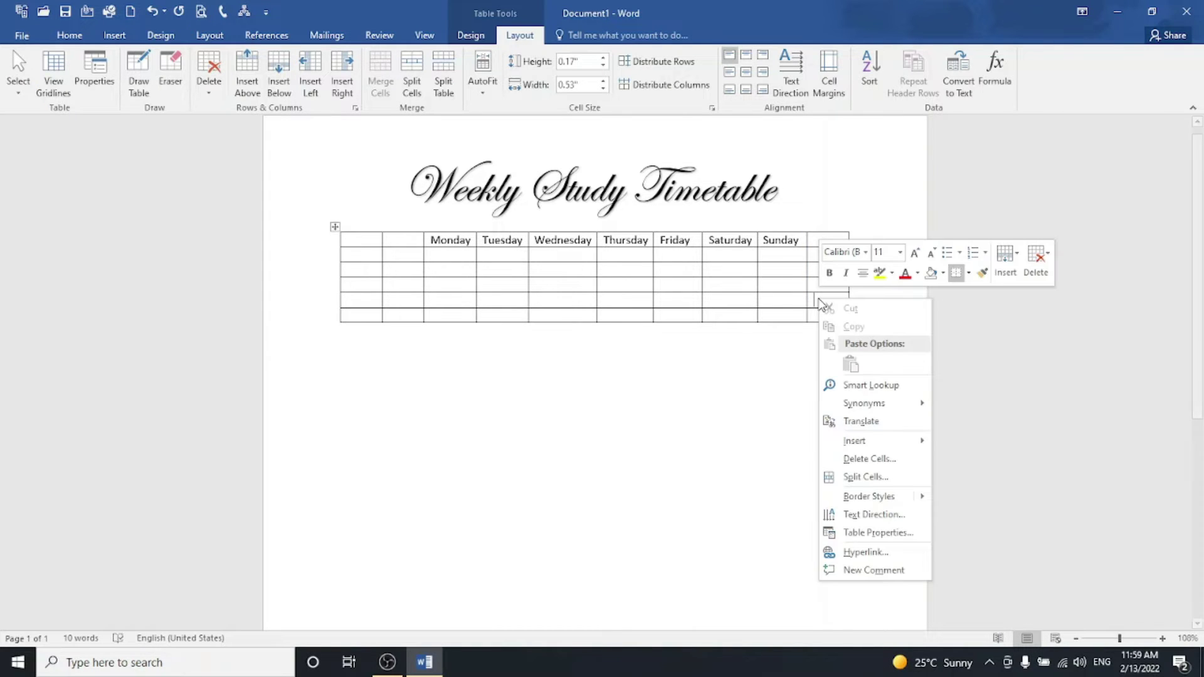
{"action": "left_click", "coordinate": [869, 459]}
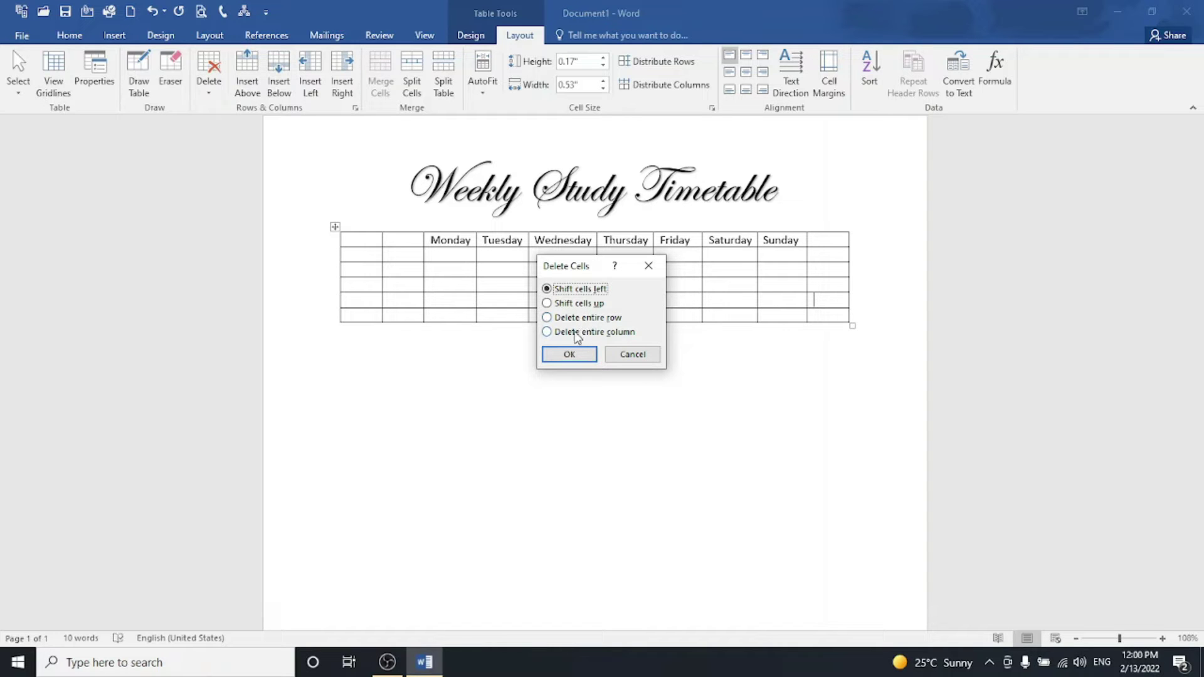
{"action": "left_click", "coordinate": [547, 332]}
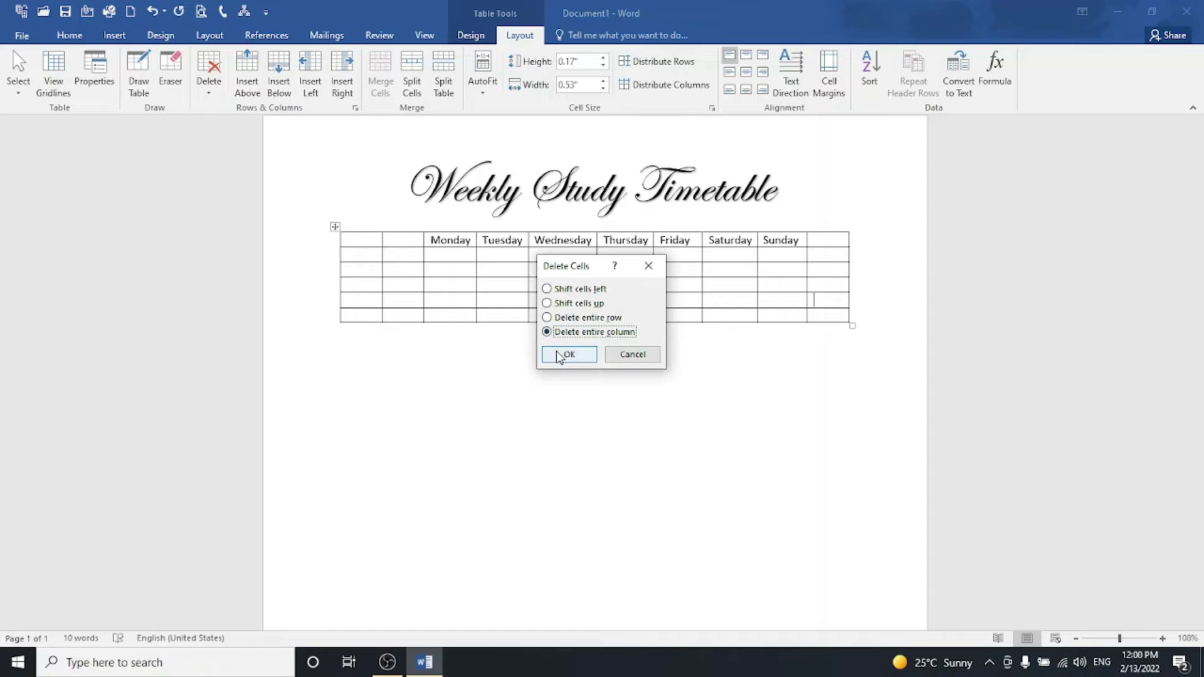
{"action": "left_click", "coordinate": [557, 353]}
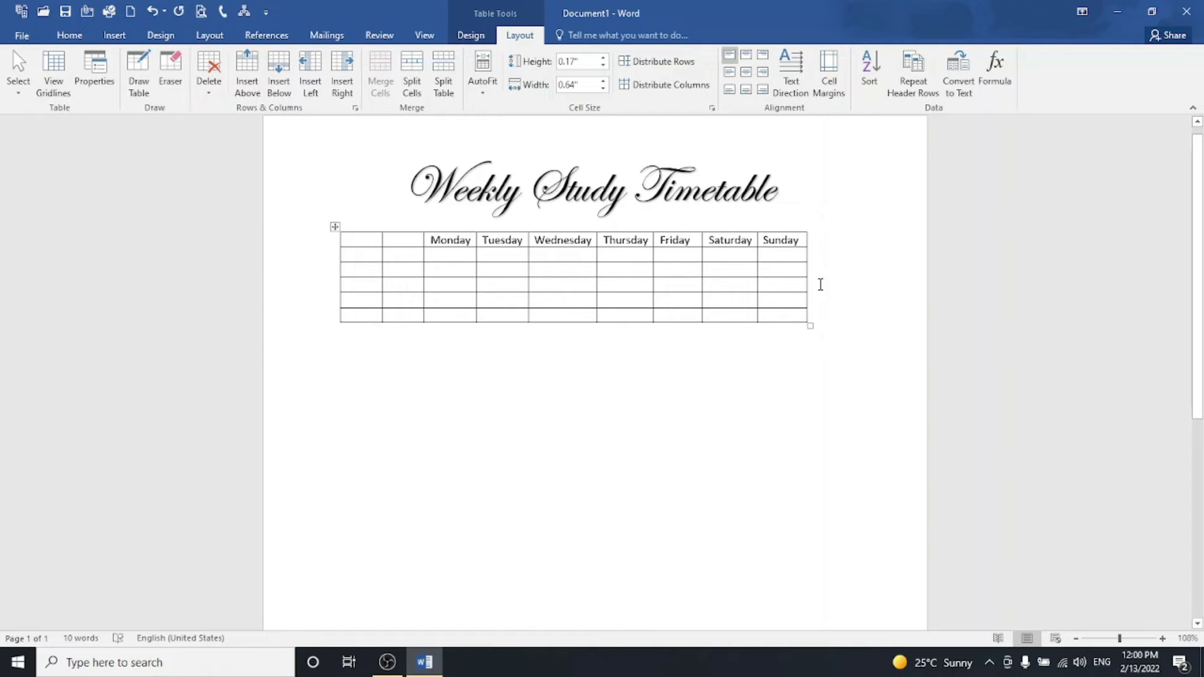
Adjust the zoom and enter 7-8 in the second column of row two.
{"action": "left_click", "coordinate": [1134, 639]}
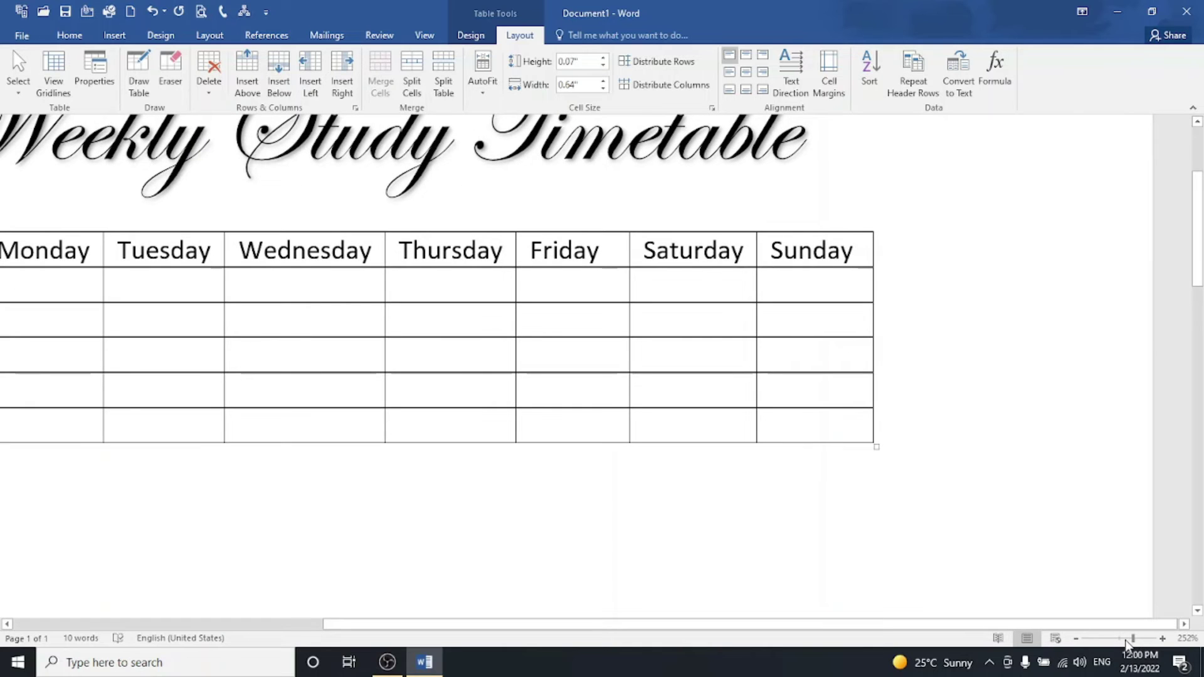
{"action": "left_click_drag", "start_coordinate": [1131, 639], "coordinate": [1124, 639]}
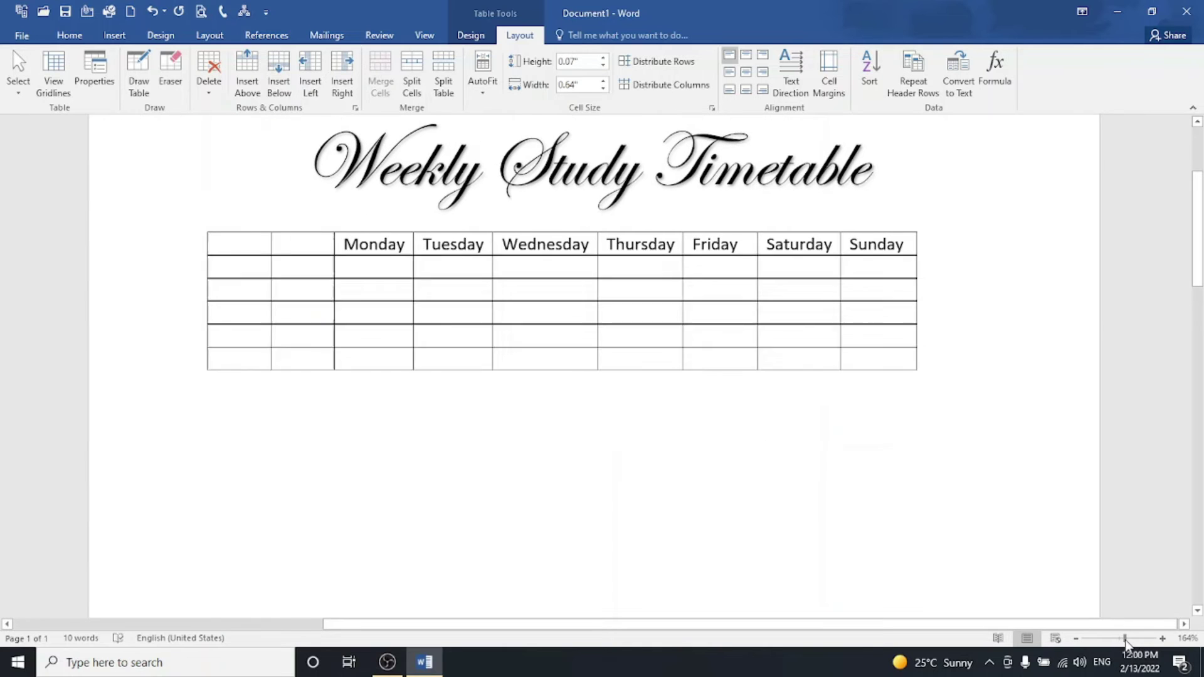
{"action": "left_click", "coordinate": [241, 244]}
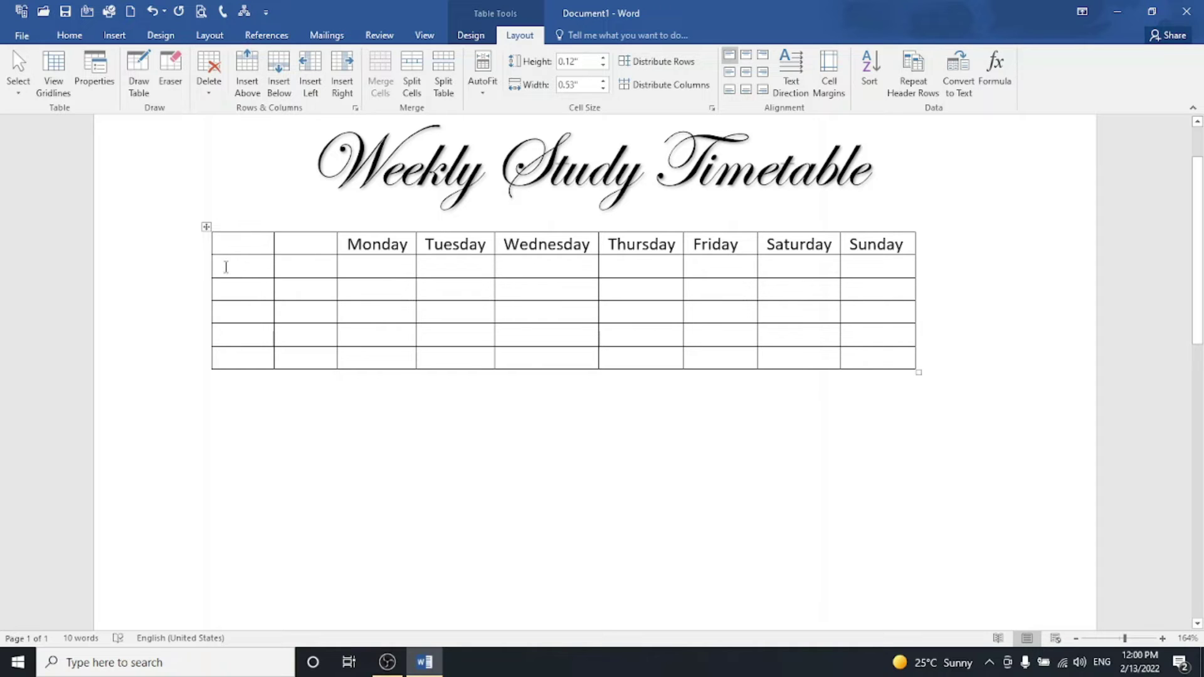
{"action": "left_click", "coordinate": [226, 268]}
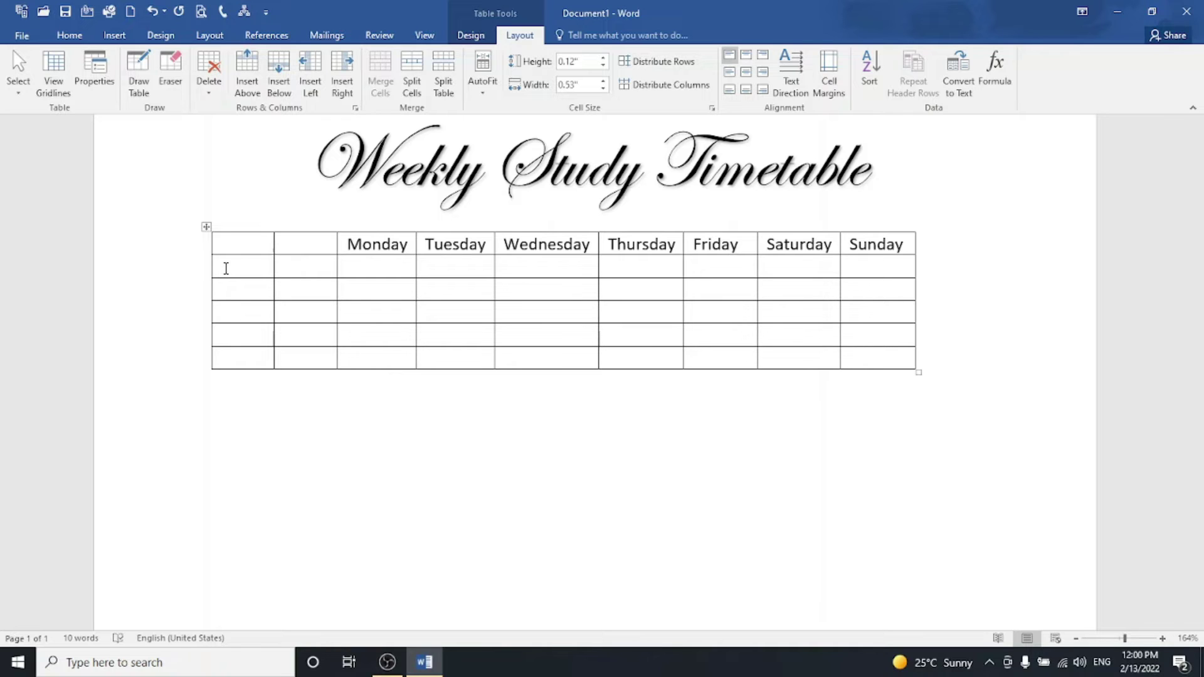
{"action": "type", "text": "7--8"}
{"action": "key", "text": "BackSpace"}
{"action": "key", "text": "BackSpace"}
{"action": "type", "text": "8"}
Fill the cells below with 8-9, 9-10, 10-11 and 11-12.
{"action": "key", "text": "Down"}
{"action": "type", "text": "8-9"}
{"action": "key", "text": "Down"}
{"action": "type", "text": "9-1"}
{"action": "type", "text": "0"}
{"action": "key", "text": "Down"}
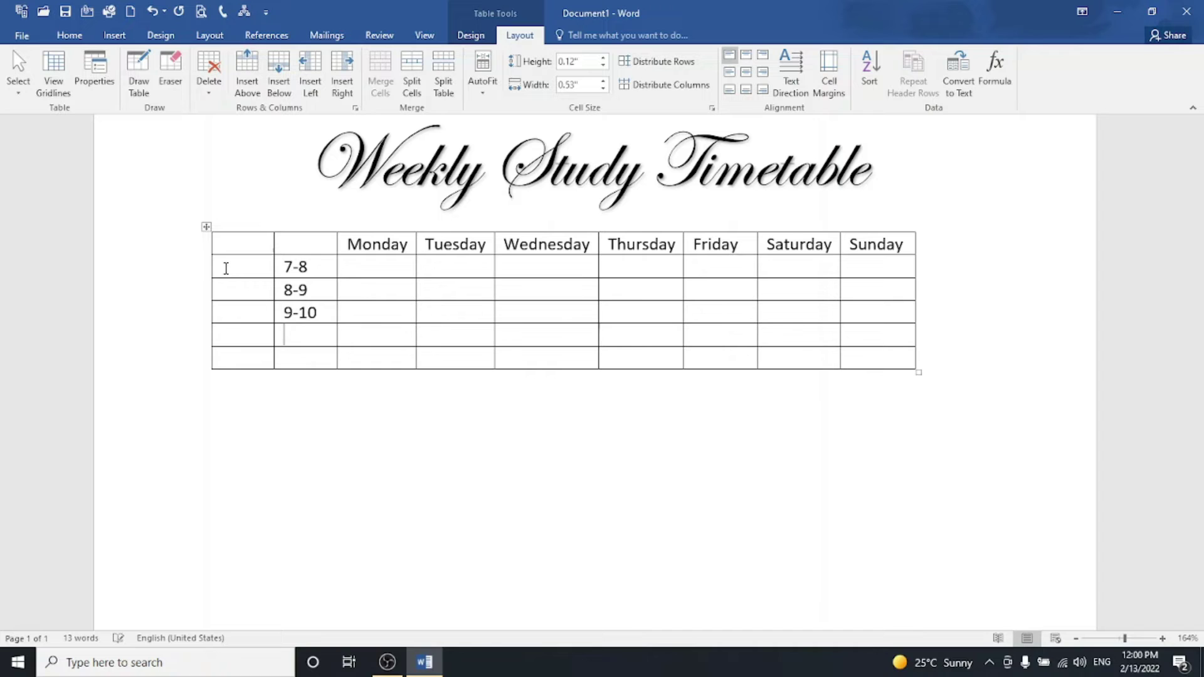
{"action": "type", "text": "10-11"}
{"action": "key", "text": "Down"}
{"action": "type", "text": "11-12"}
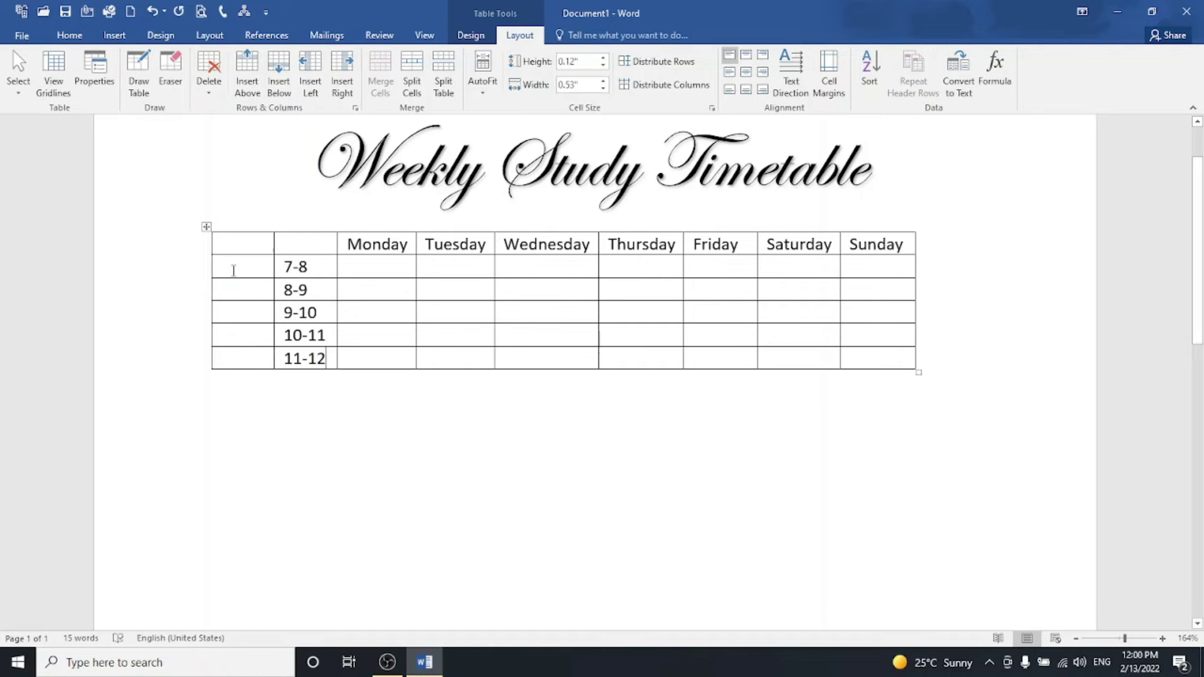
Merge the five first-column cells beside the time slots and label the merged cell 'Morning'.
{"action": "left_click_drag", "start_coordinate": [232, 270], "coordinate": [227, 345]}
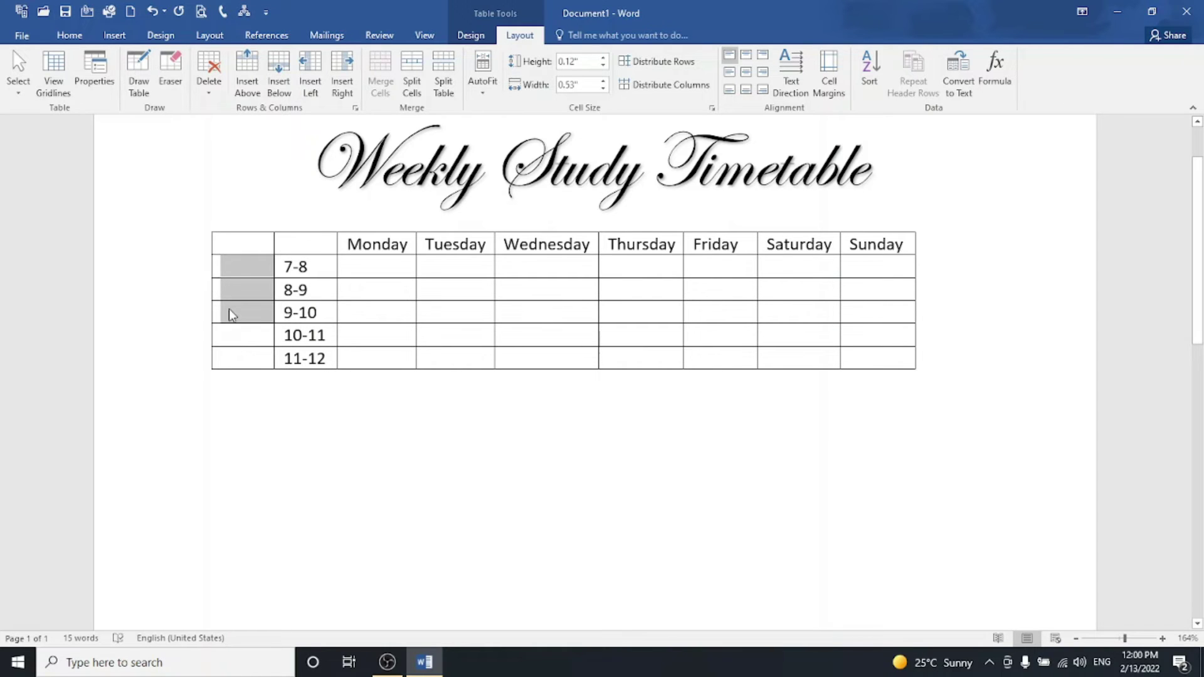
{"action": "right_click", "coordinate": [229, 347]}
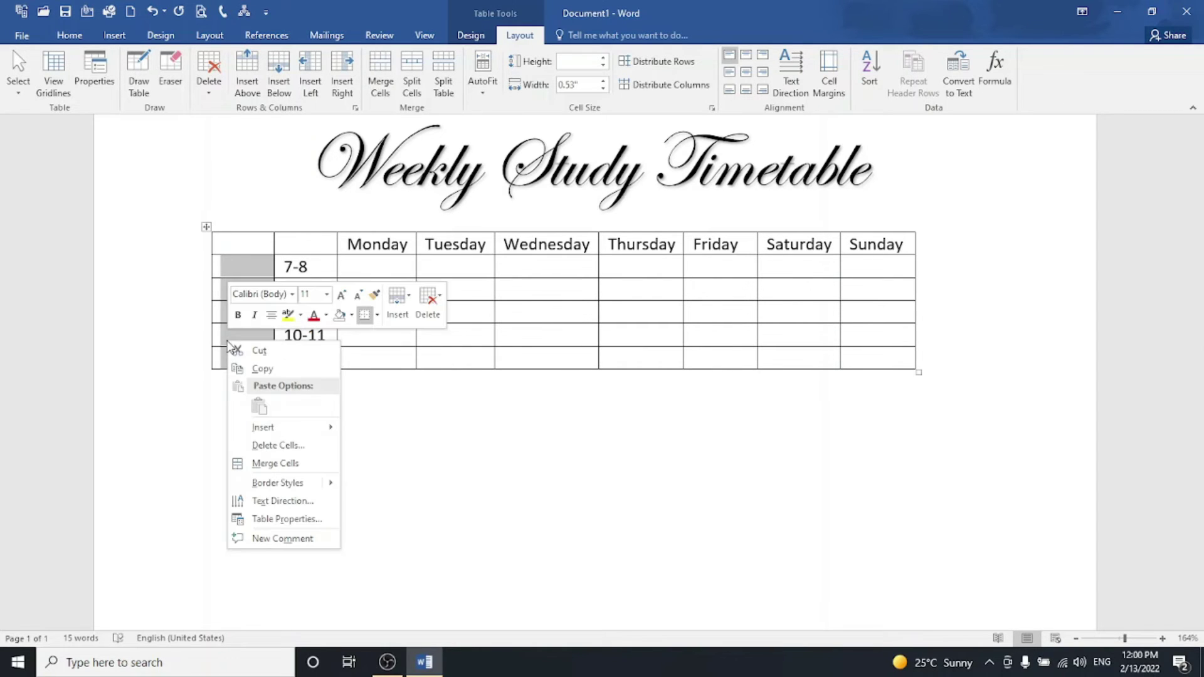
{"action": "left_click", "coordinate": [269, 464]}
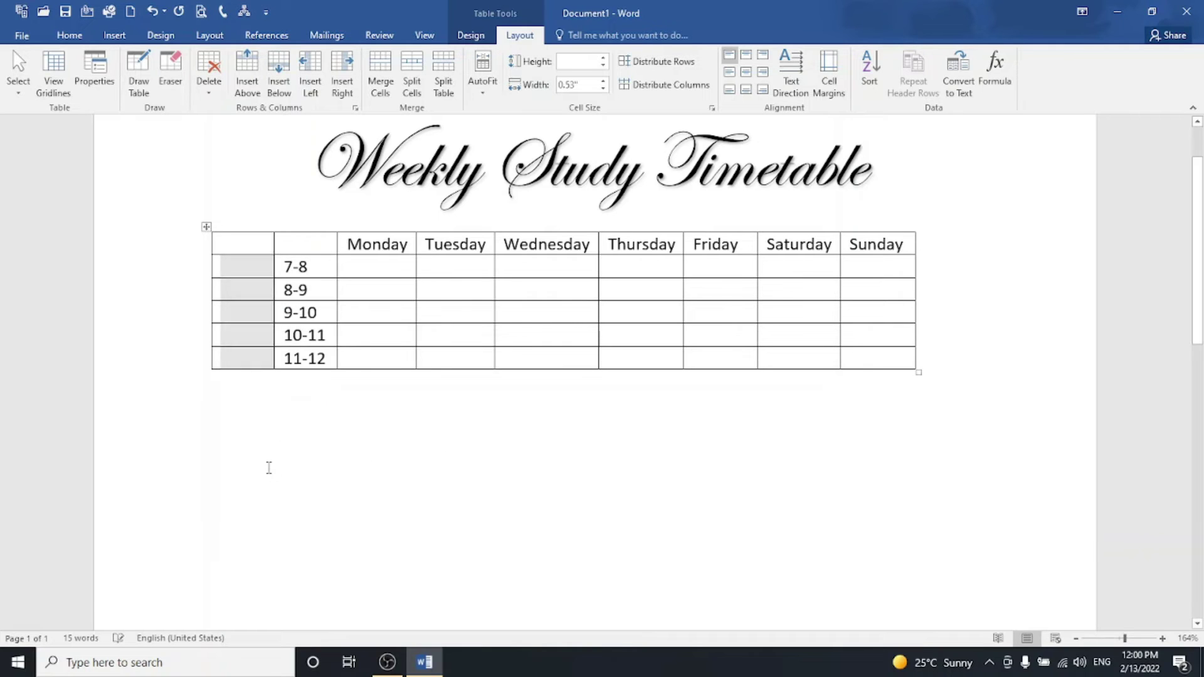
{"action": "left_click", "coordinate": [250, 312]}
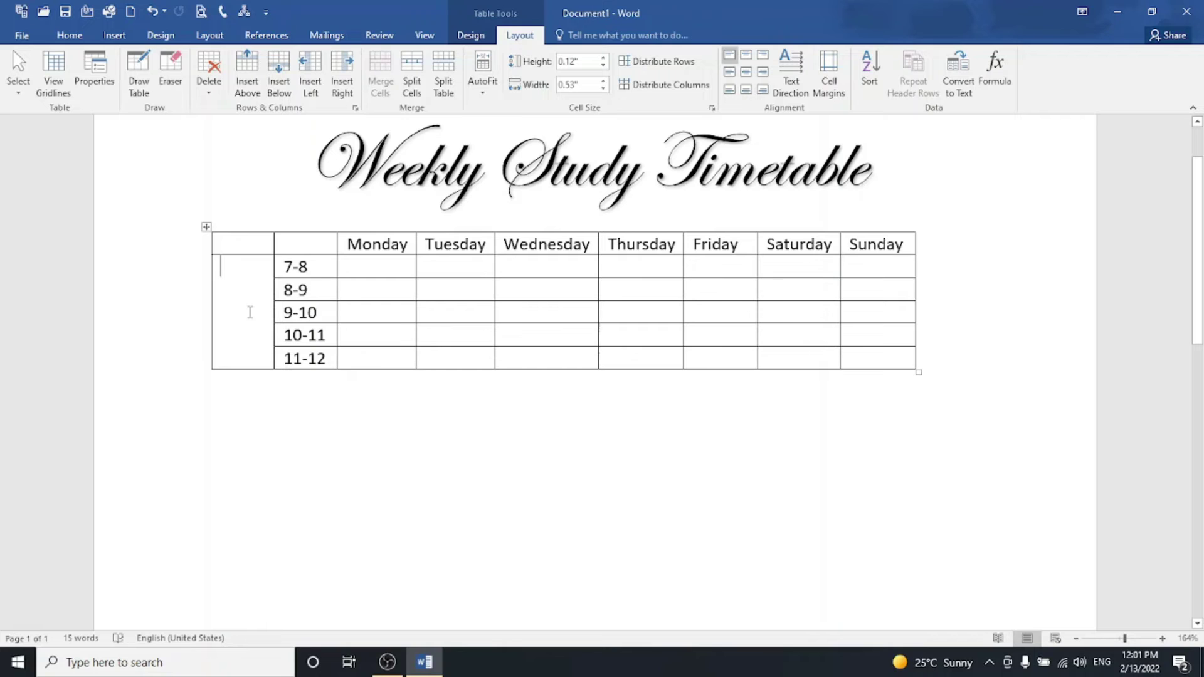
{"action": "type", "text": "M"}
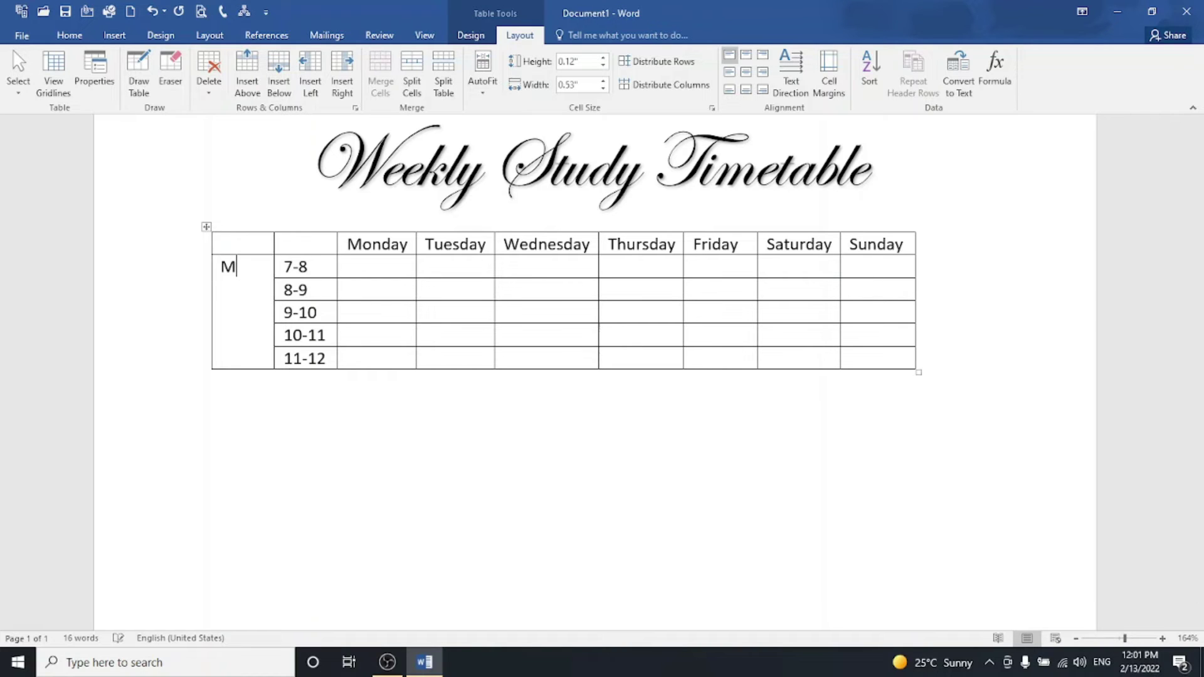
{"action": "type", "text": "orning"}
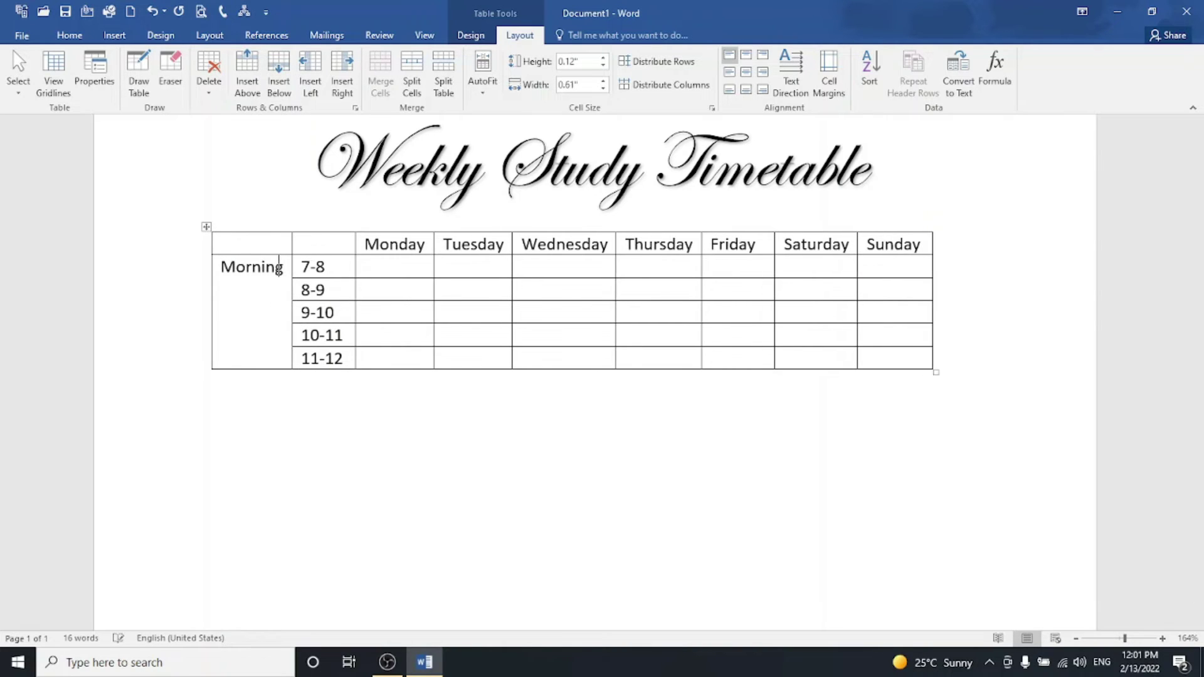
{"action": "left_click_drag", "start_coordinate": [223, 264], "coordinate": [282, 279]}
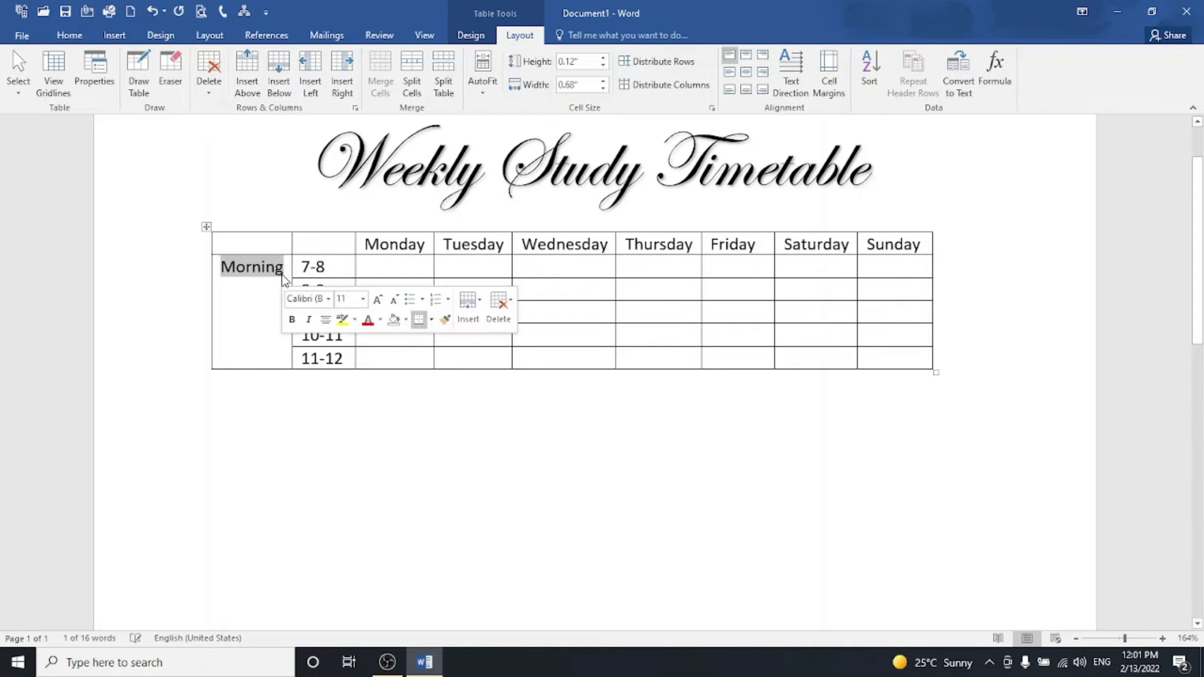
Turn Morning vertical, reading bottom to top, then select the table's existing rows.
{"action": "left_click", "coordinate": [797, 93]}
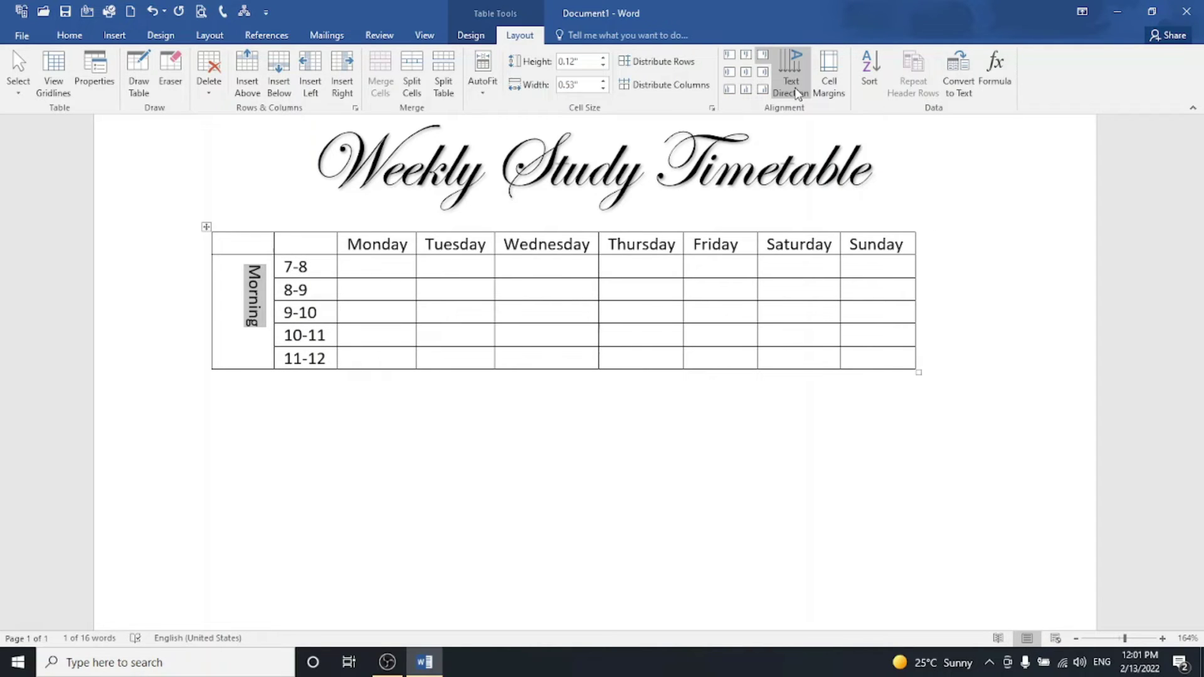
{"action": "left_click", "coordinate": [797, 93]}
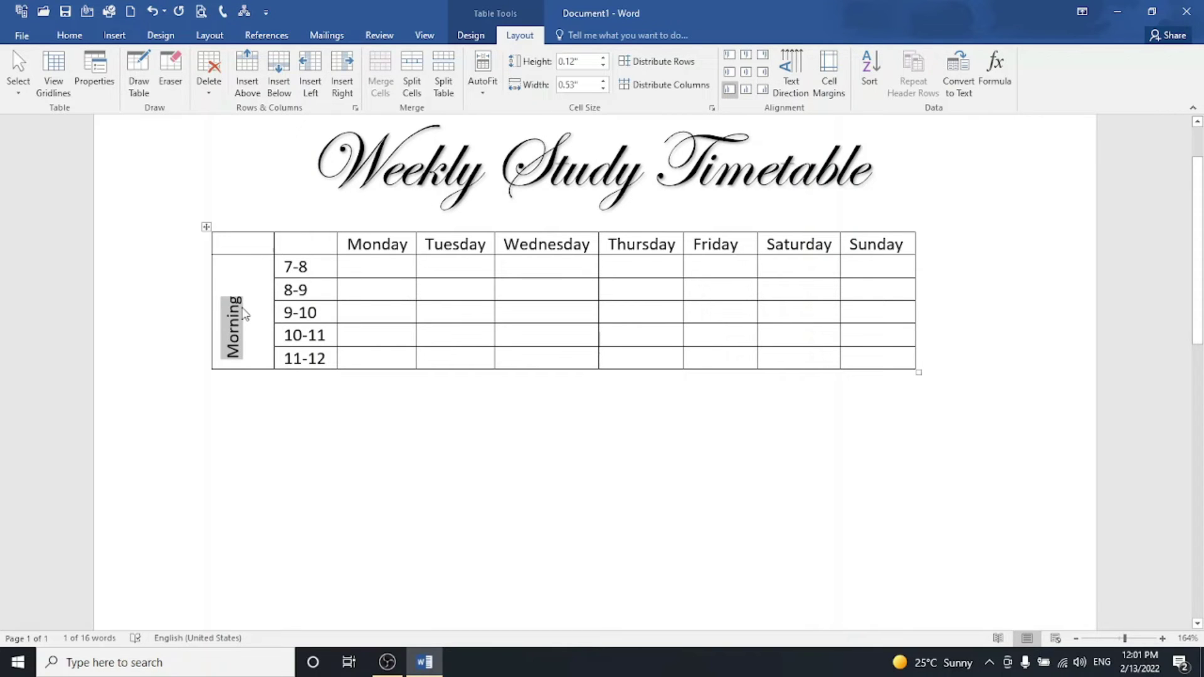
{"action": "left_click", "coordinate": [261, 356]}
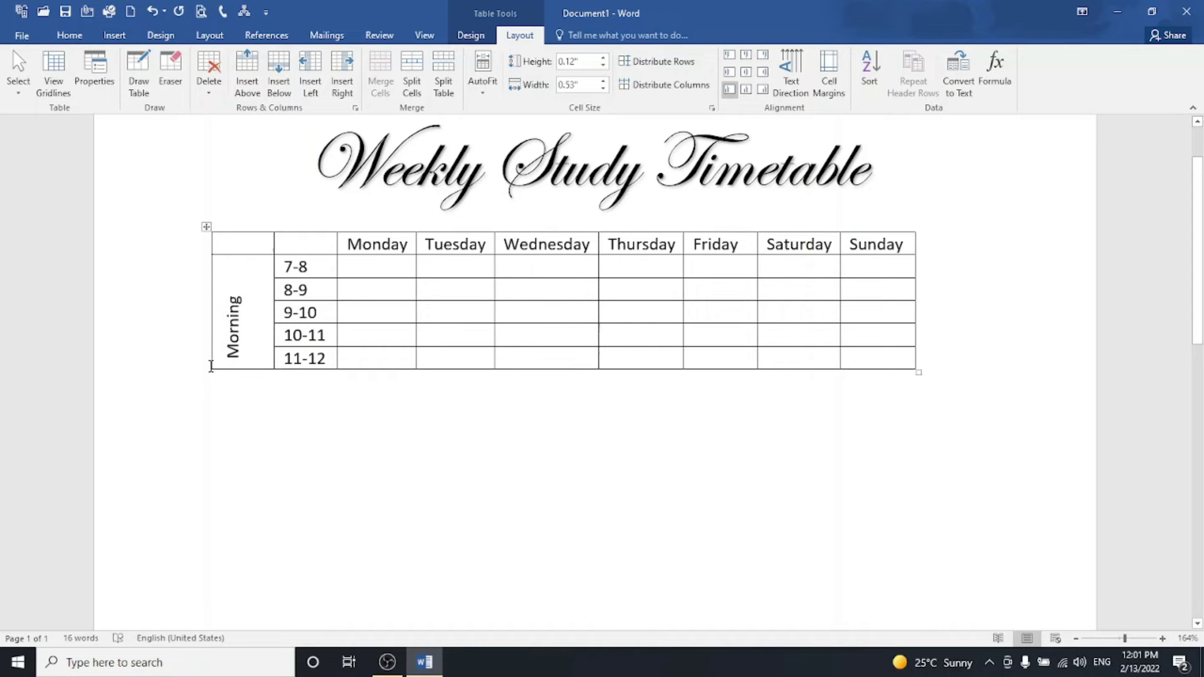
{"action": "left_click_drag", "start_coordinate": [211, 369], "coordinate": [330, 251]}
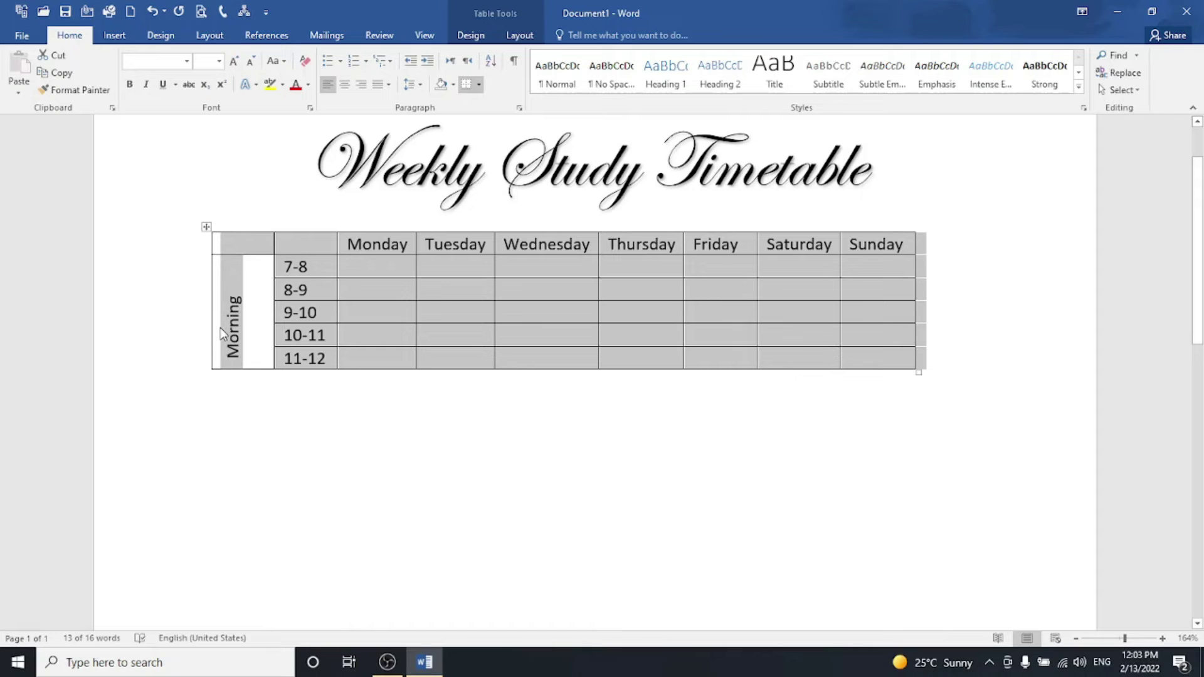
Insert six empty rows below the 11-12 row of the selected table.
{"action": "right_click", "coordinate": [228, 354]}
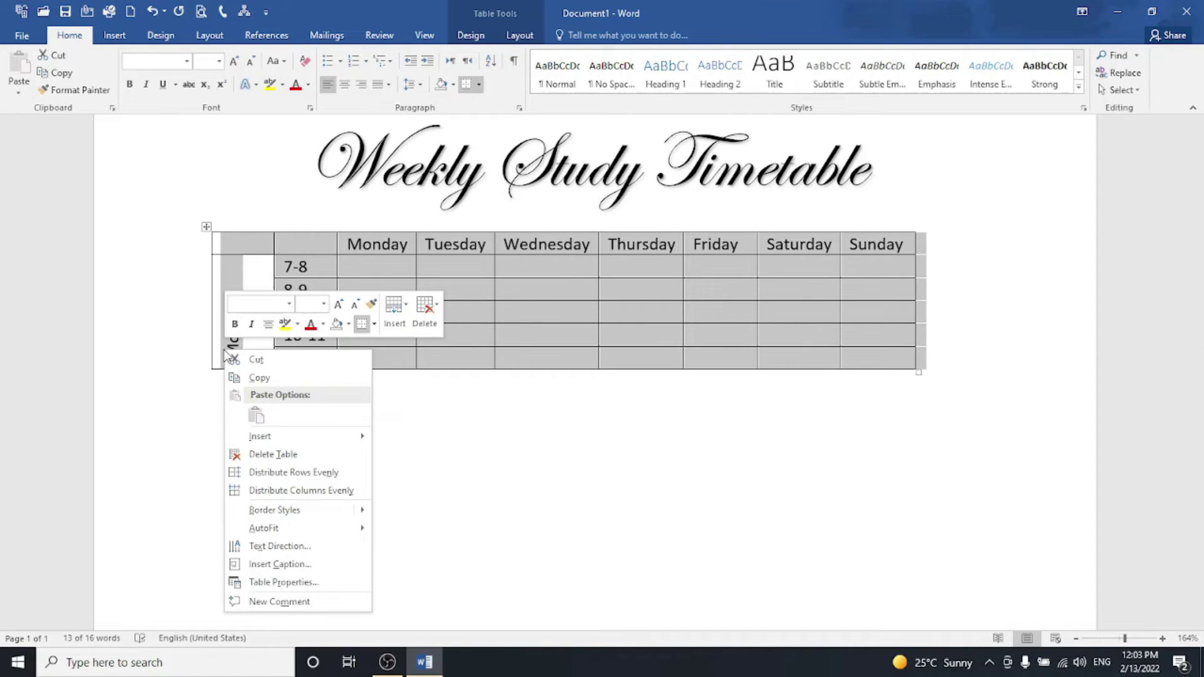
{"action": "mouse_move", "coordinate": [260, 437]}
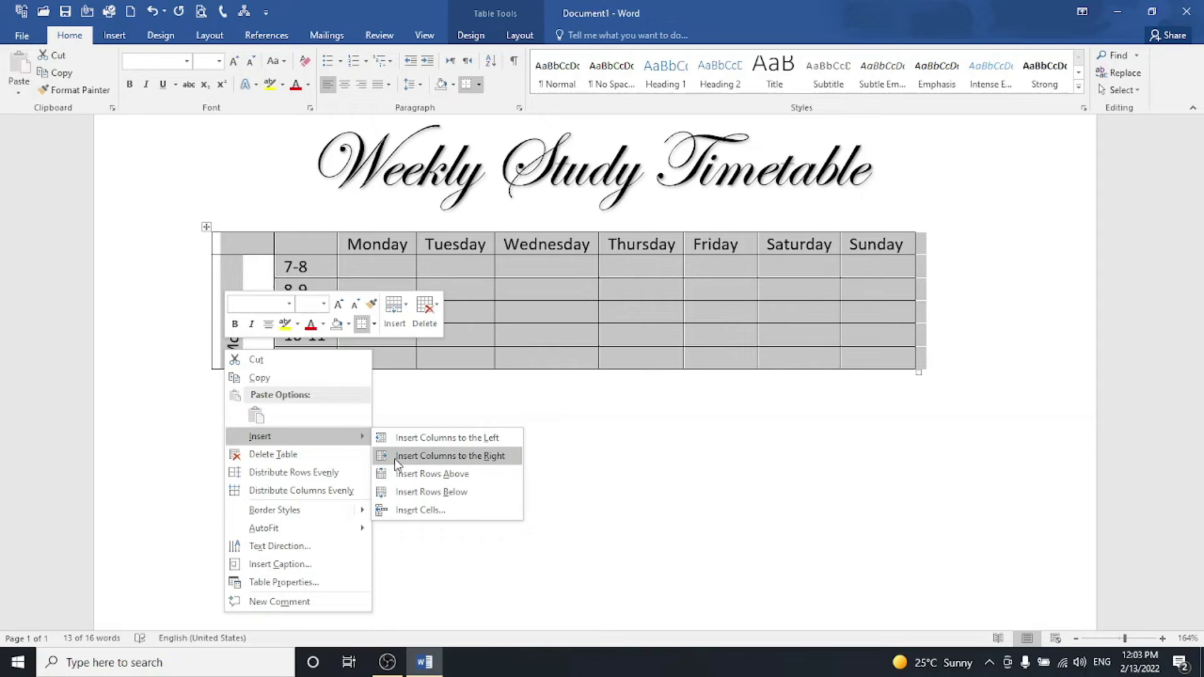
{"action": "left_click", "coordinate": [411, 496]}
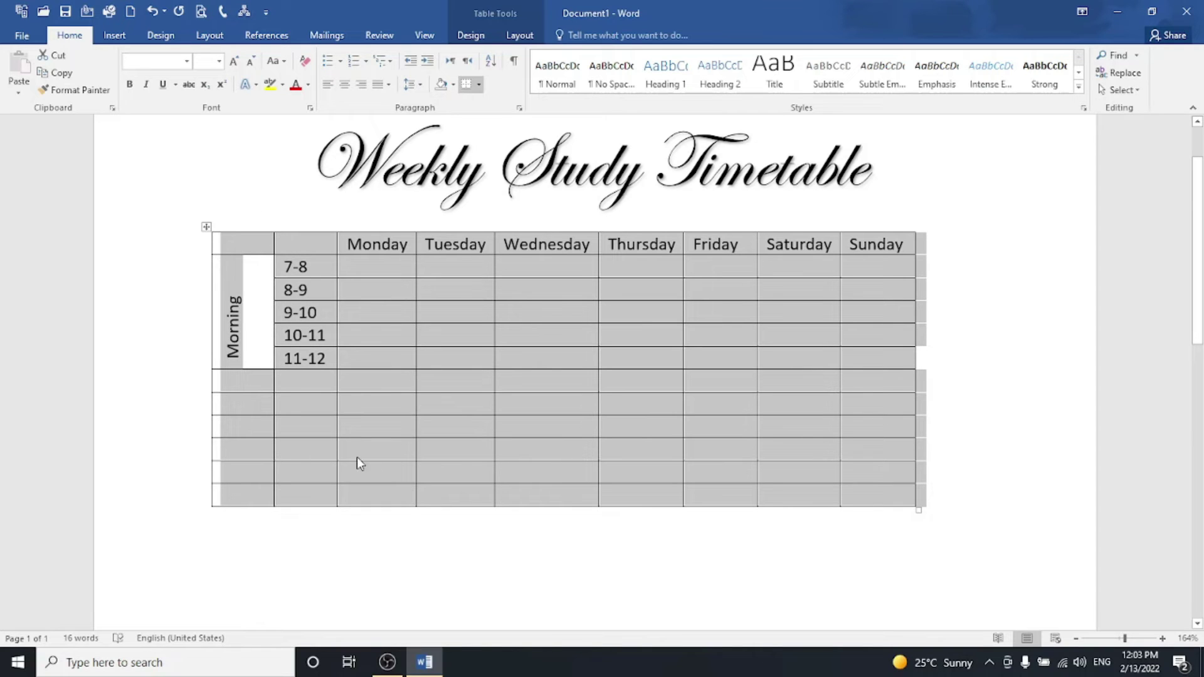
{"action": "left_click", "coordinate": [251, 386]}
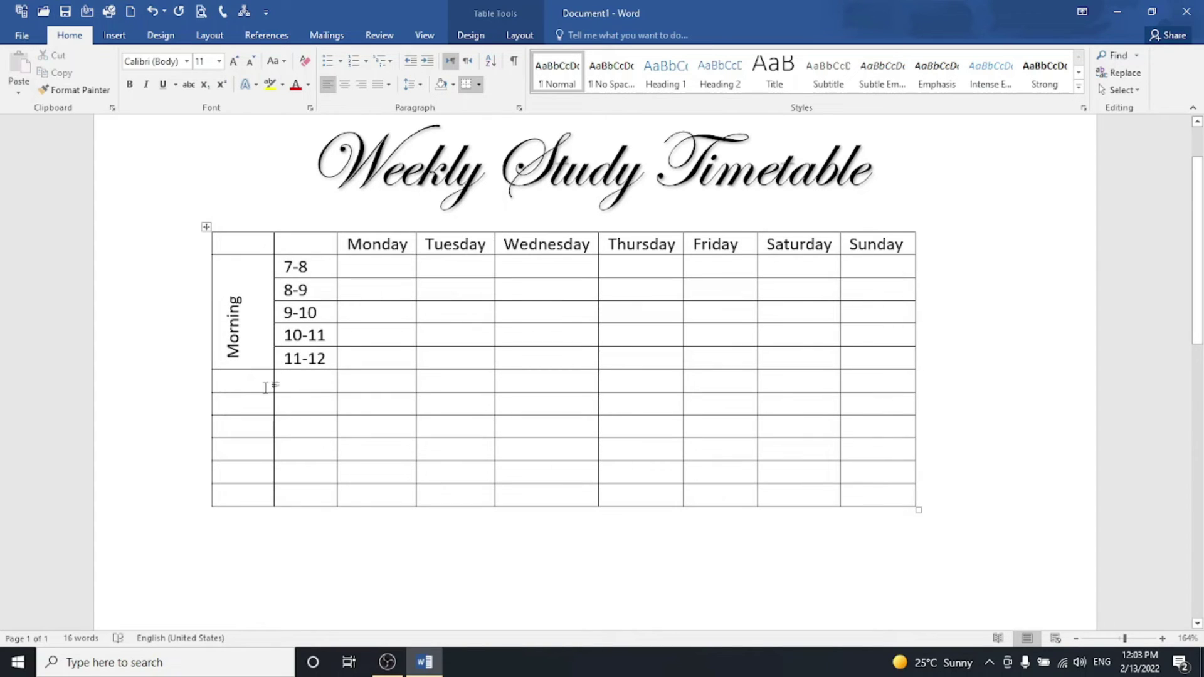
Enter time slots 12-1, 1-2, 2-3, 3-4 and 4-5 in the new rows' second column.
{"action": "left_click", "coordinate": [303, 385]}
{"action": "type", "text": "12-"}
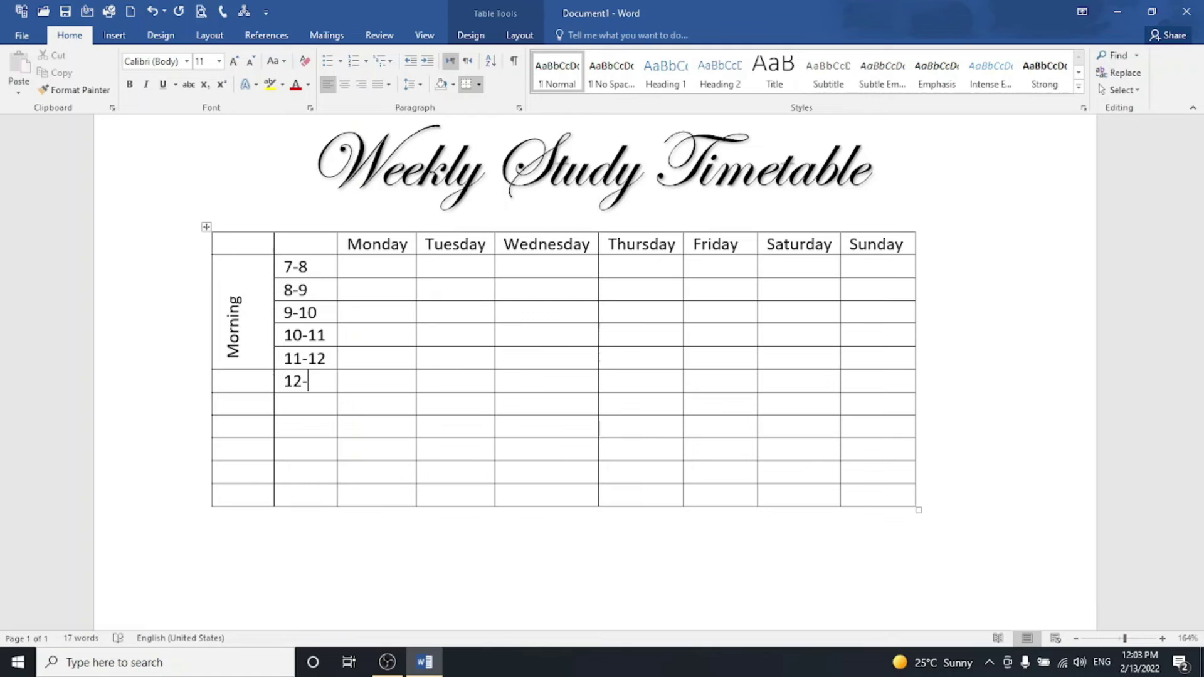
{"action": "type", "text": "1"}
{"action": "key", "text": "Down"}
{"action": "type", "text": "1-2"}
{"action": "left_click", "coordinate": [285, 426]}
{"action": "type", "text": "2-3"}
{"action": "left_click", "coordinate": [285, 449]}
{"action": "type", "text": "3-4"}
{"action": "key", "text": "Down"}
{"action": "type", "text": "4-5"}
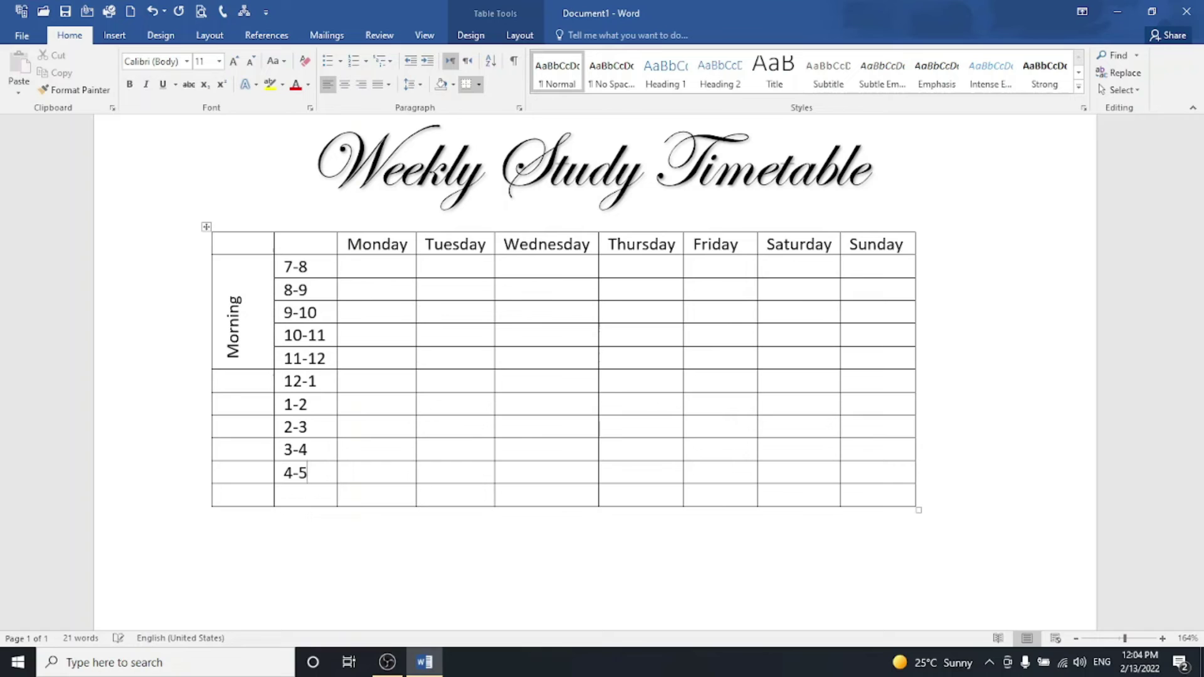
{"action": "key", "text": "Down"}
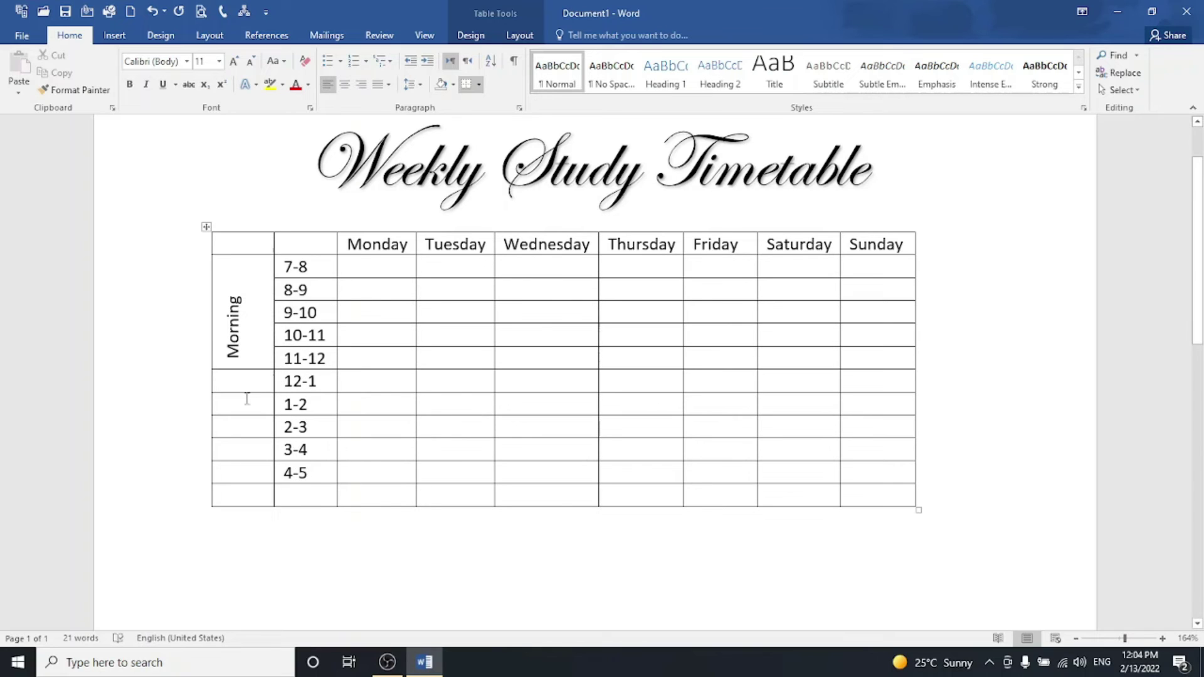
Merge the first-column cells beside 12-1 to 4-5 and type Afternoon in them.
{"action": "left_click_drag", "start_coordinate": [236, 381], "coordinate": [247, 473]}
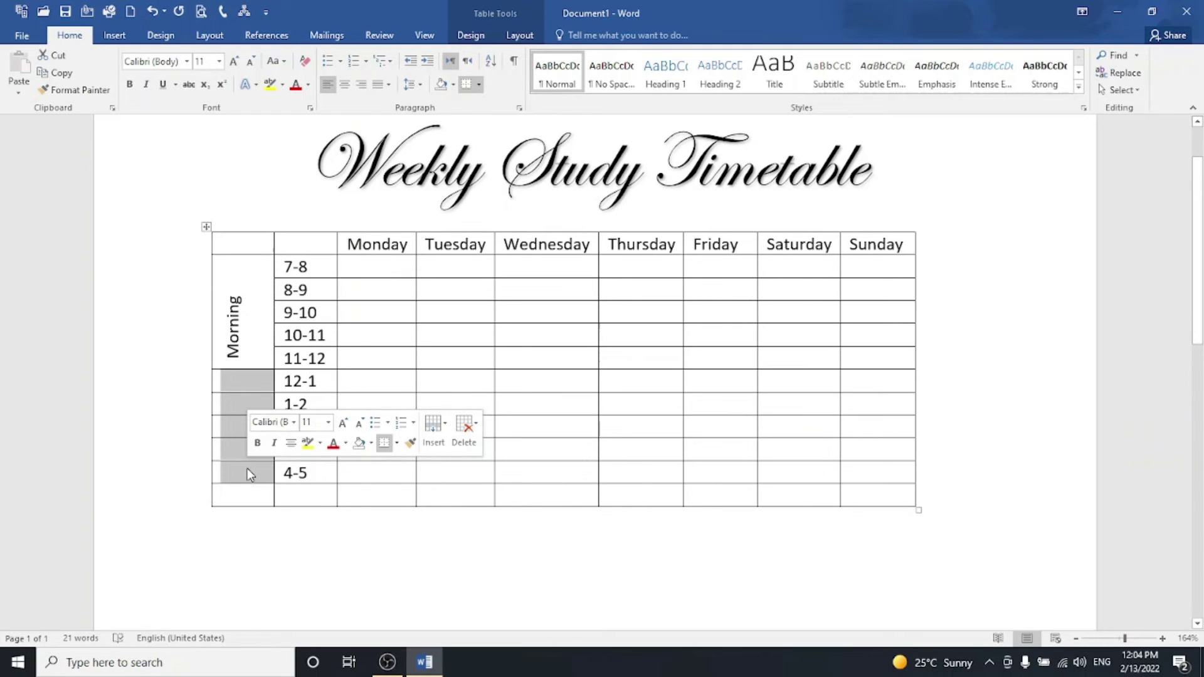
{"action": "right_click", "coordinate": [247, 468]}
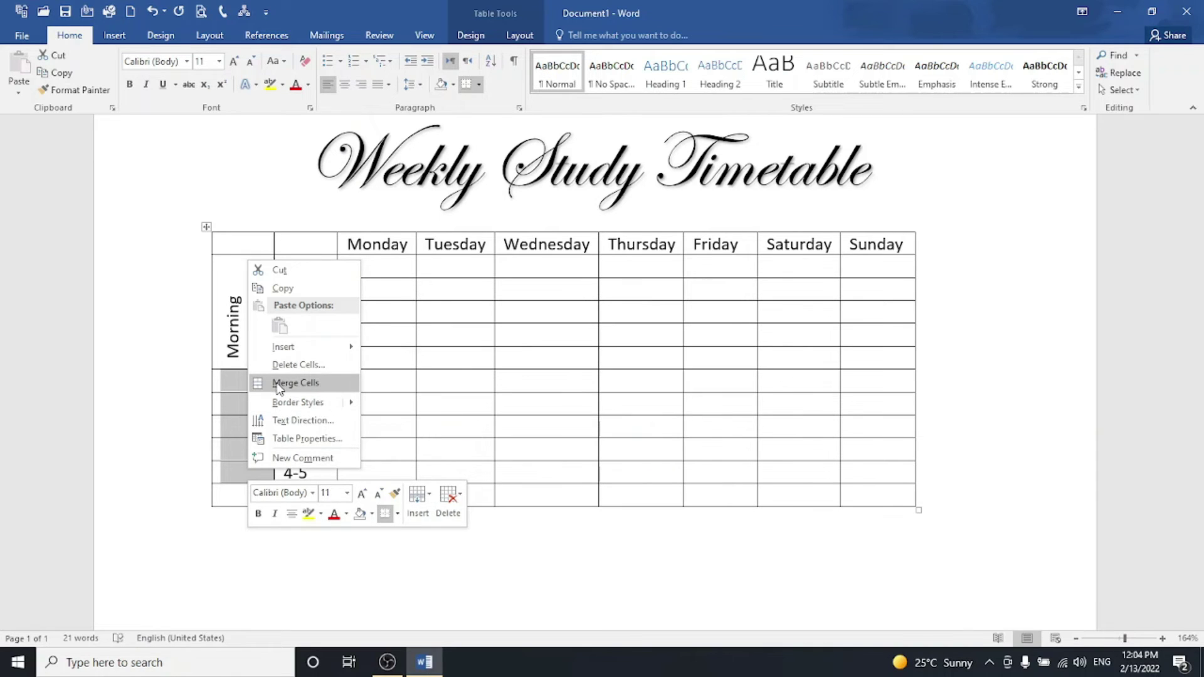
{"action": "left_click", "coordinate": [276, 383]}
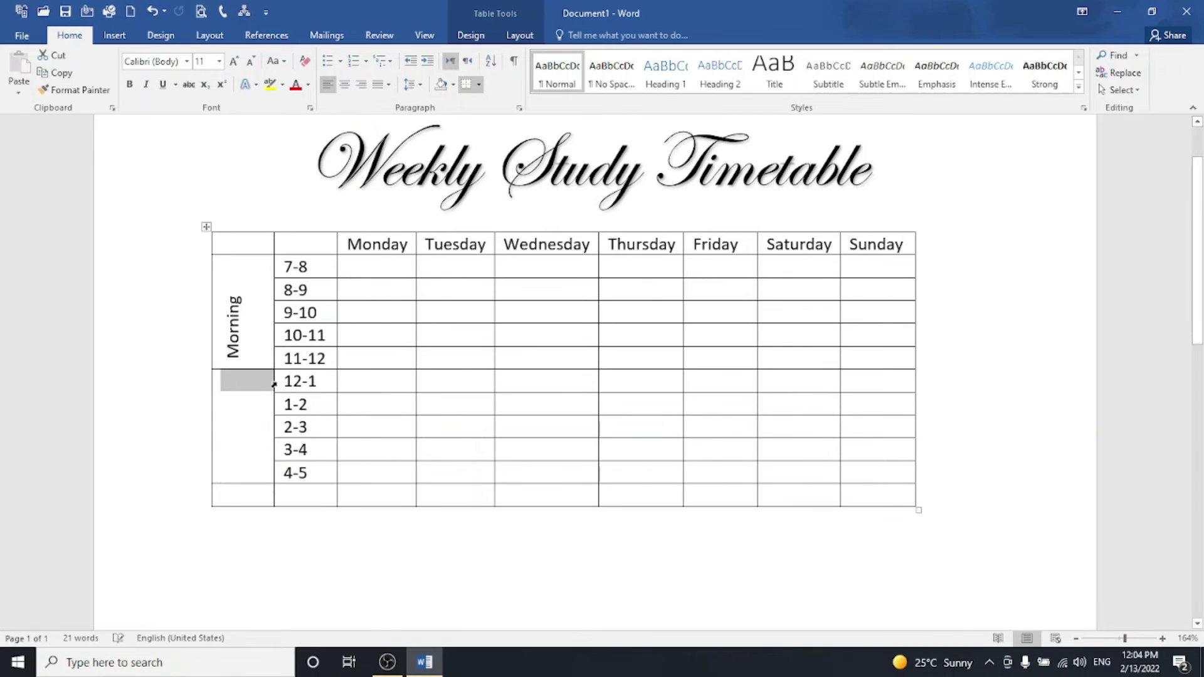
{"action": "left_click", "coordinate": [254, 412]}
{"action": "type", "text": "A"}
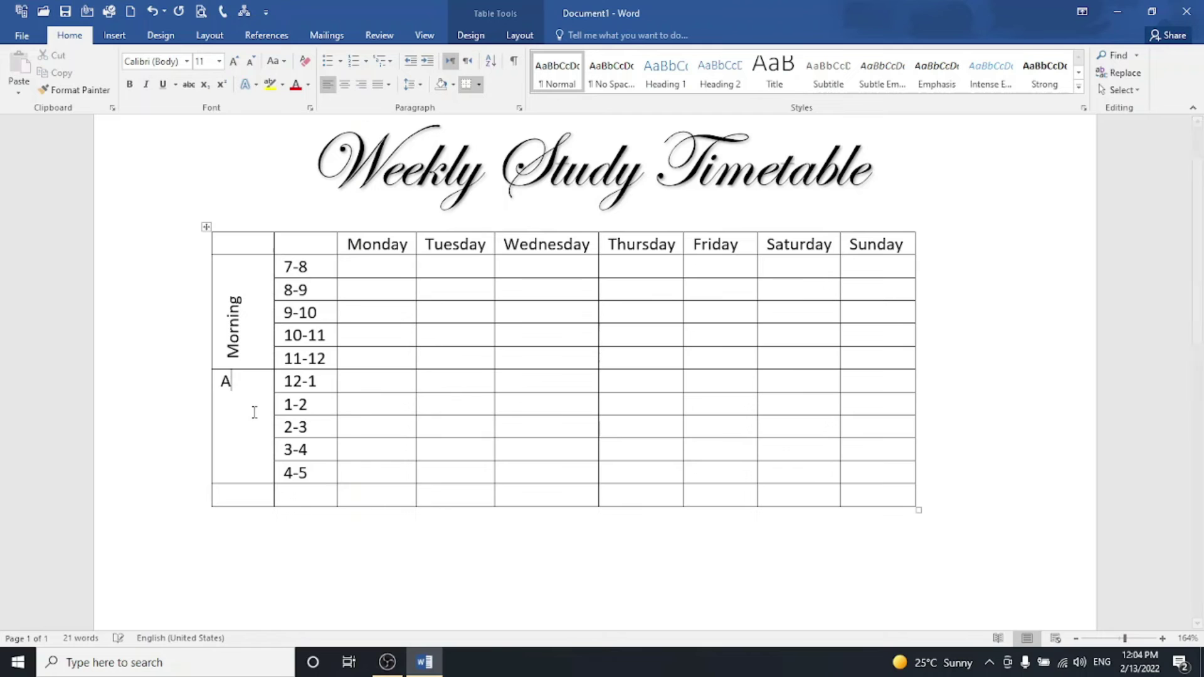
{"action": "type", "text": "fterno"}
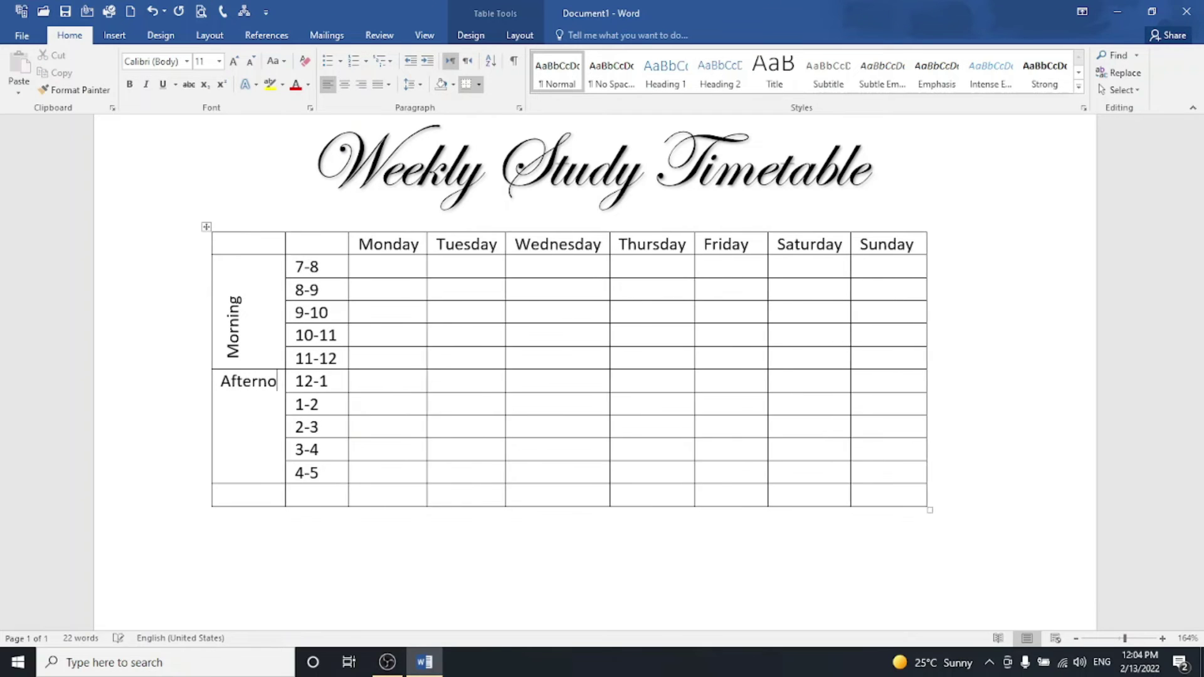
{"action": "type", "text": "on"}
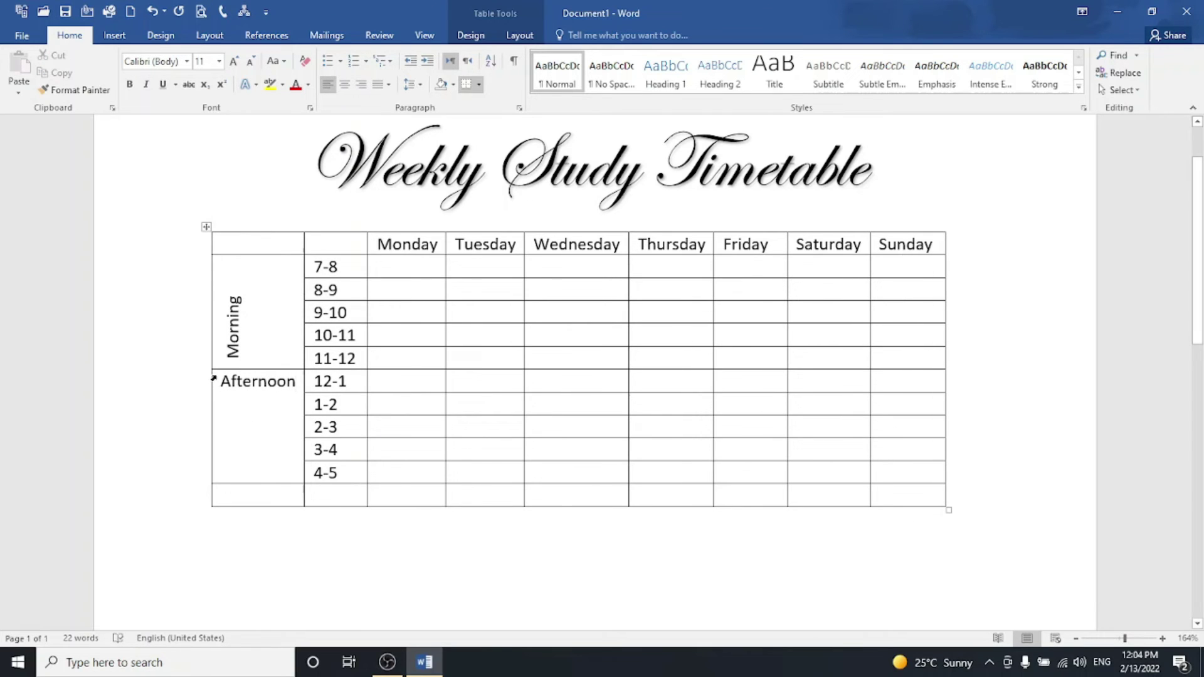
Set Afternoon's text direction to vertical, reading bottom to top.
{"action": "left_click_drag", "start_coordinate": [223, 382], "coordinate": [298, 384]}
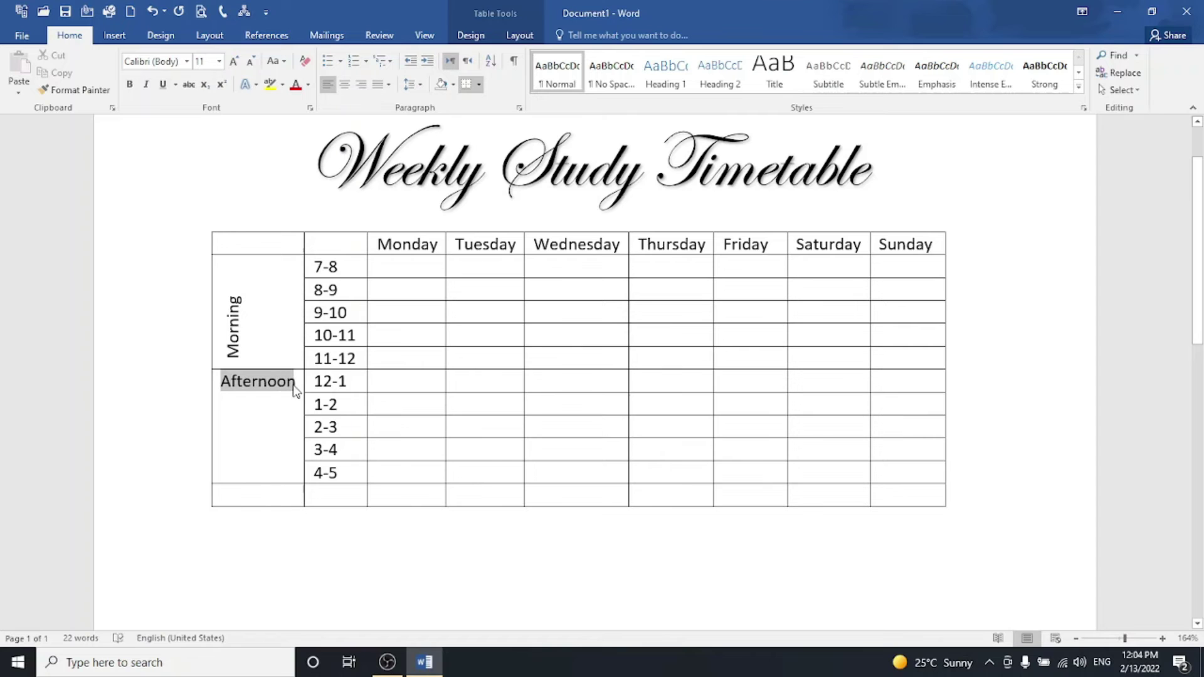
{"action": "left_click", "coordinate": [508, 39]}
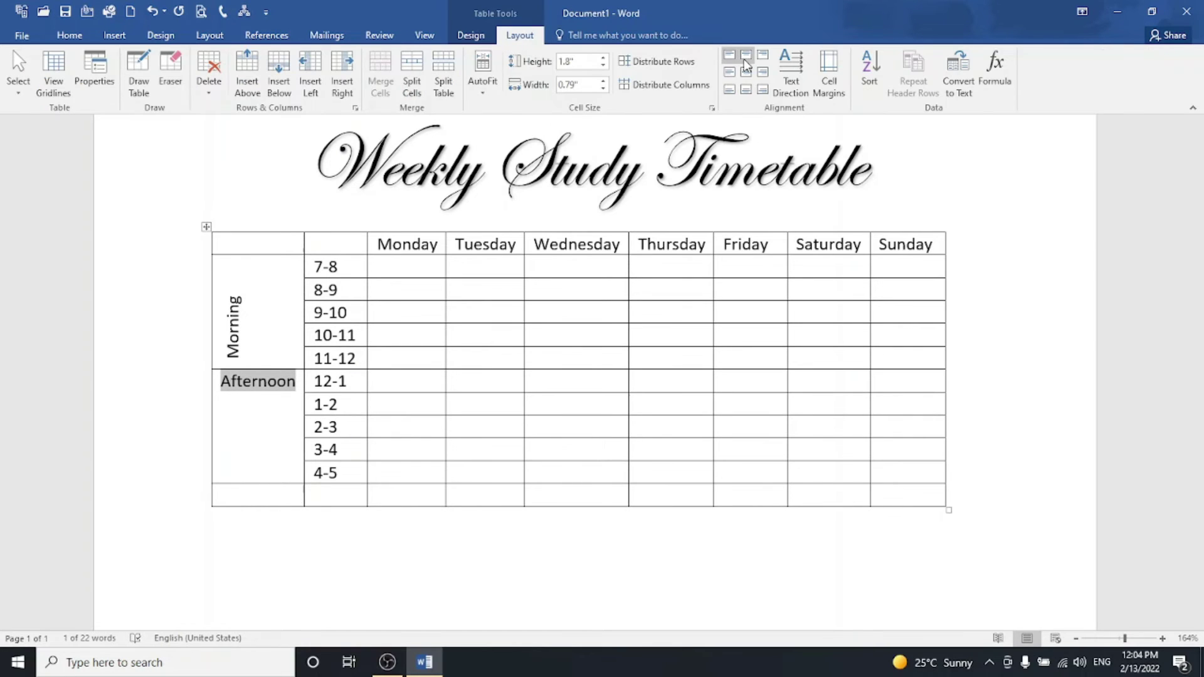
{"action": "left_click", "coordinate": [783, 74]}
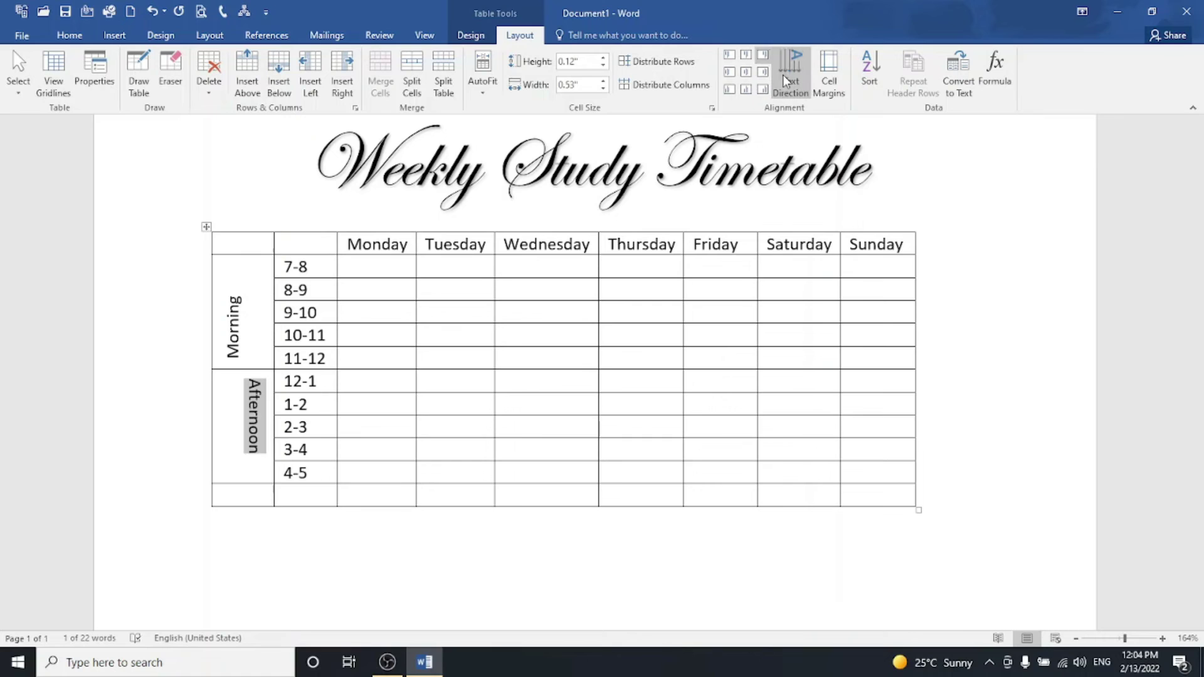
{"action": "left_click", "coordinate": [782, 74]}
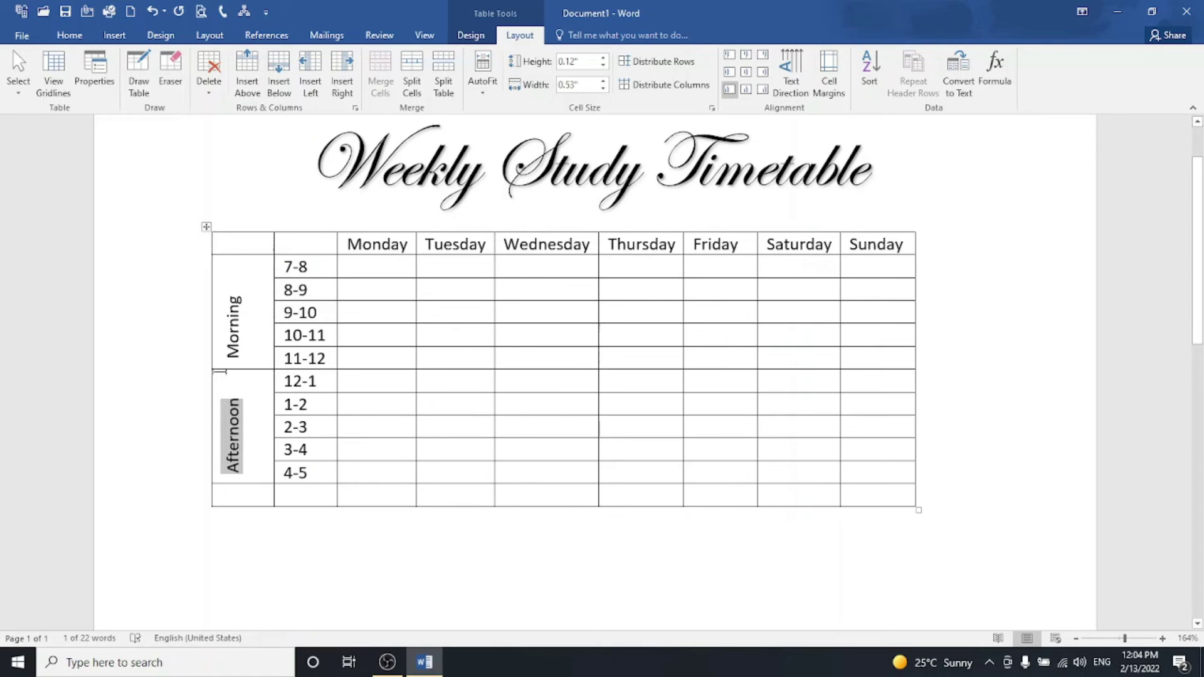
{"action": "left_click", "coordinate": [225, 500]}
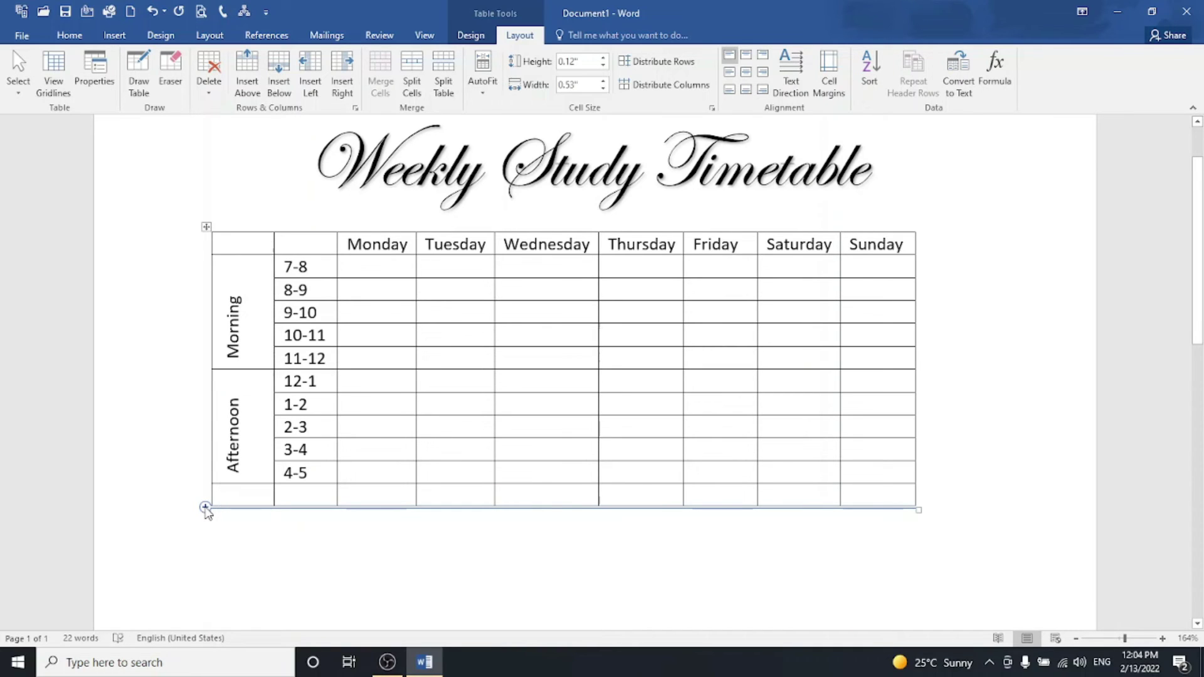
Add more empty rows at the bottom of the table.
{"action": "left_click", "coordinate": [205, 508]}
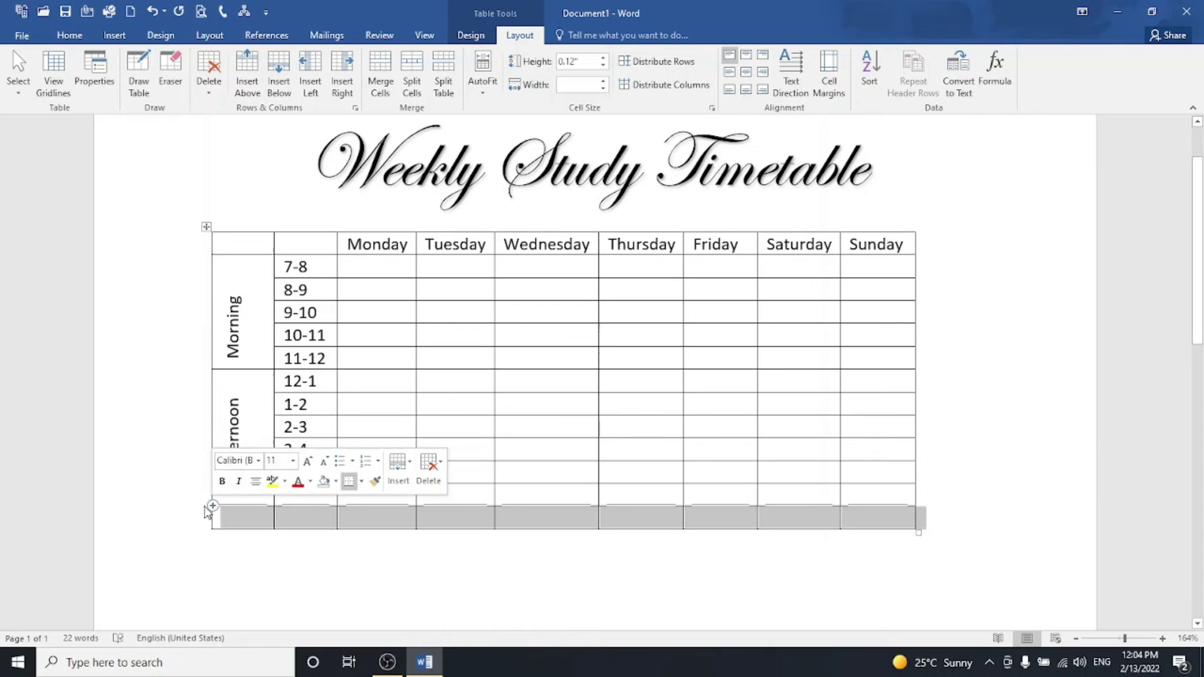
{"action": "left_click", "coordinate": [205, 506]}
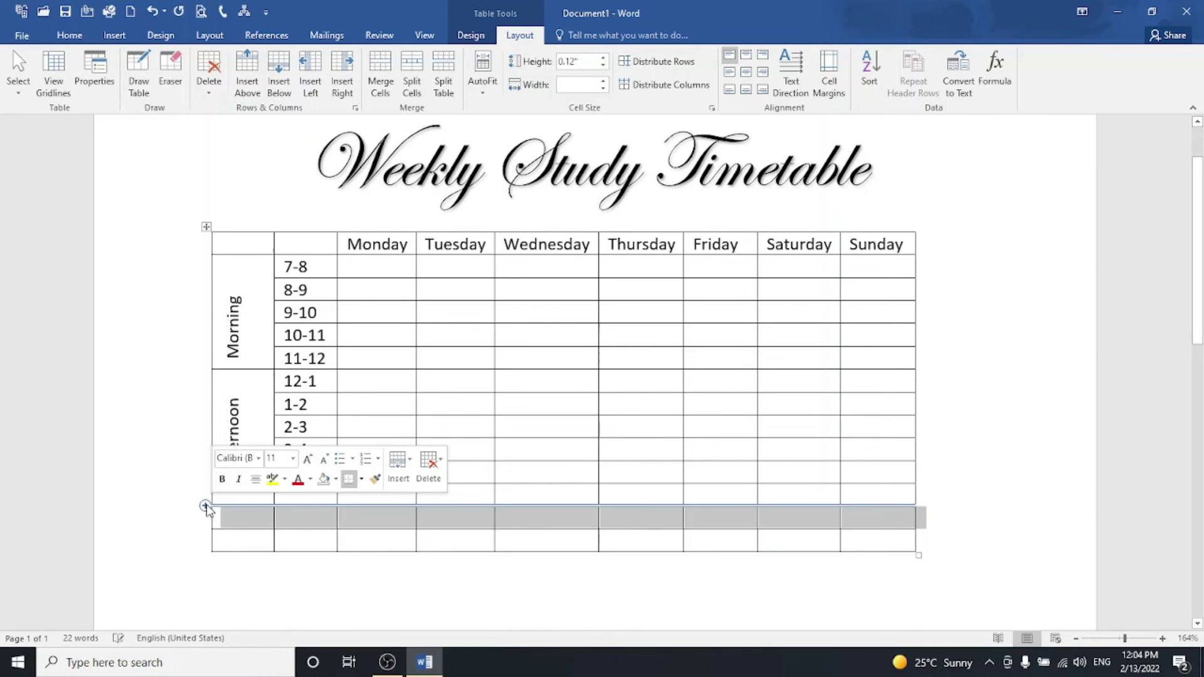
{"action": "left_click", "coordinate": [205, 507]}
{"action": "left_click", "coordinate": [206, 506]}
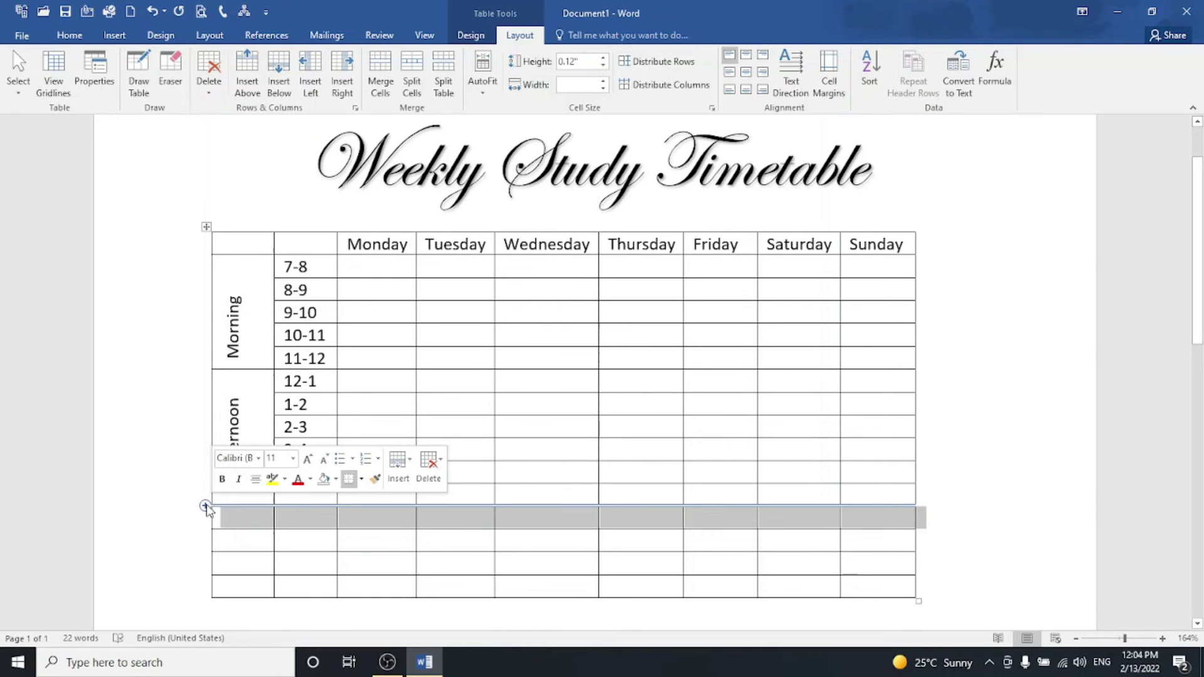
Enter time slots 5-6, 6-7, 7-8, 8-9 and 9-10 below 4-5.
{"action": "left_click", "coordinate": [300, 517]}
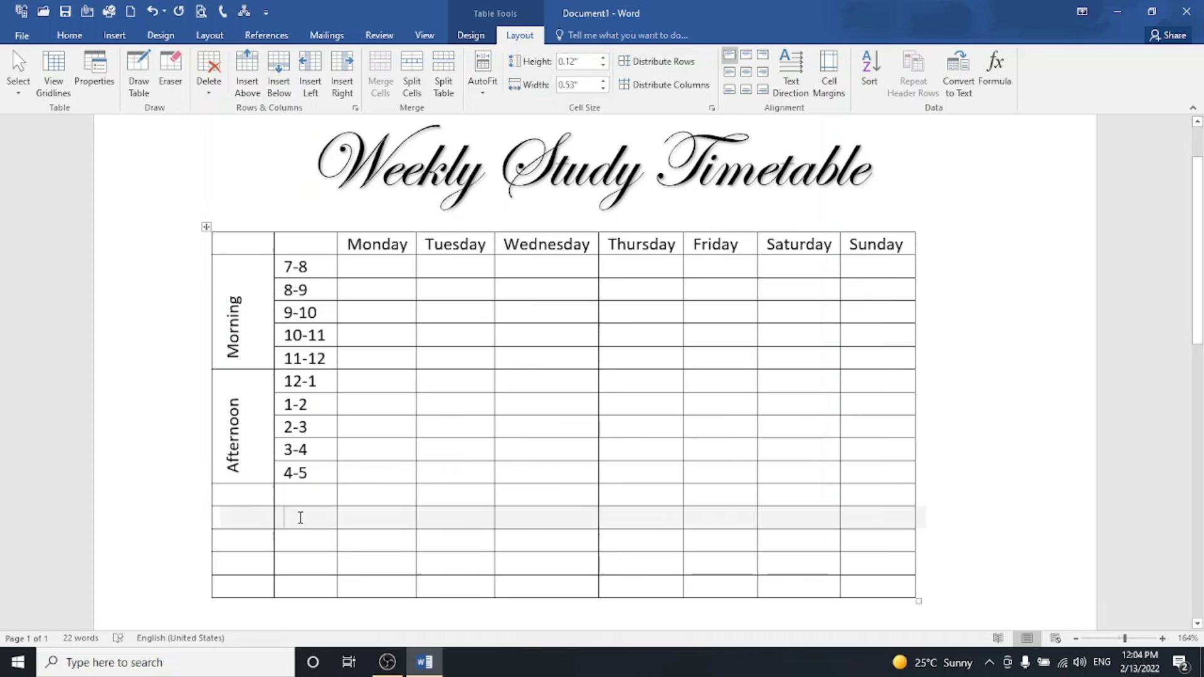
{"action": "left_click", "coordinate": [292, 498]}
{"action": "type", "text": "5-6"}
{"action": "key", "text": "Down"}
{"action": "type", "text": "6-7"}
{"action": "key", "text": "Down"}
{"action": "type", "text": "7-8"}
{"action": "key", "text": "Down"}
{"action": "type", "text": "8-9"}
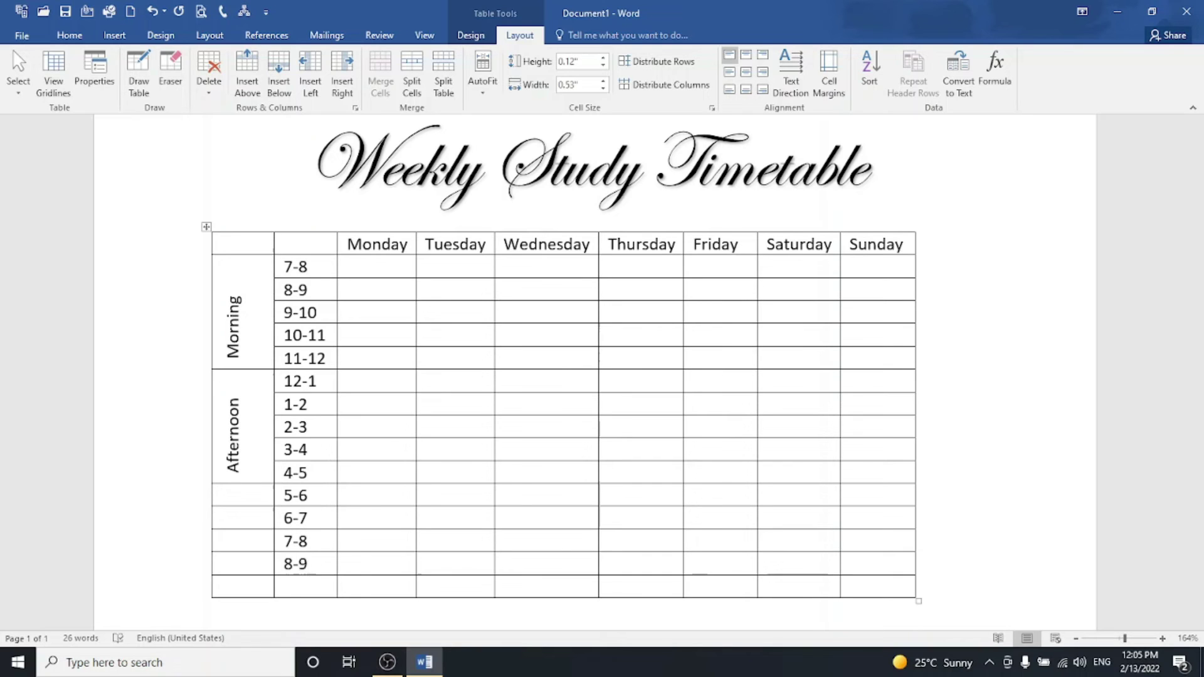
{"action": "key", "text": "Down"}
{"action": "type", "text": "9-10"}
Merge the first-column cells beside 5-6 to 9-10 and type Evening.
{"action": "left_click_drag", "start_coordinate": [229, 493], "coordinate": [239, 592]}
{"action": "right_click", "coordinate": [239, 592]}
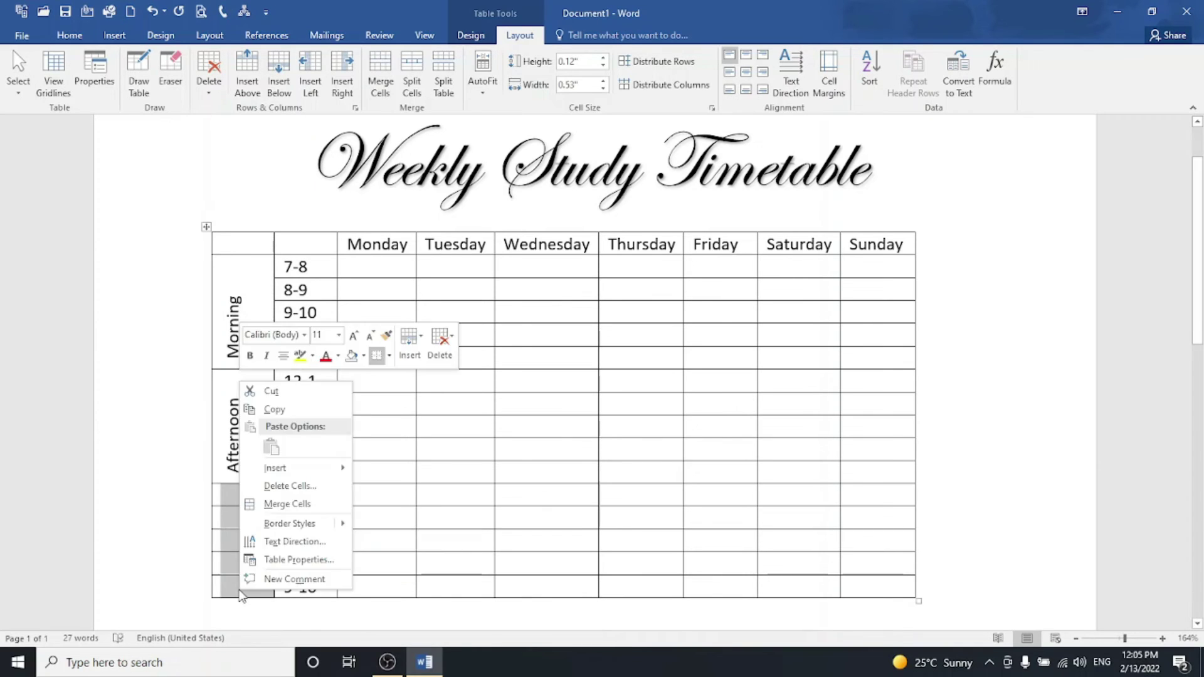
{"action": "left_click", "coordinate": [263, 505]}
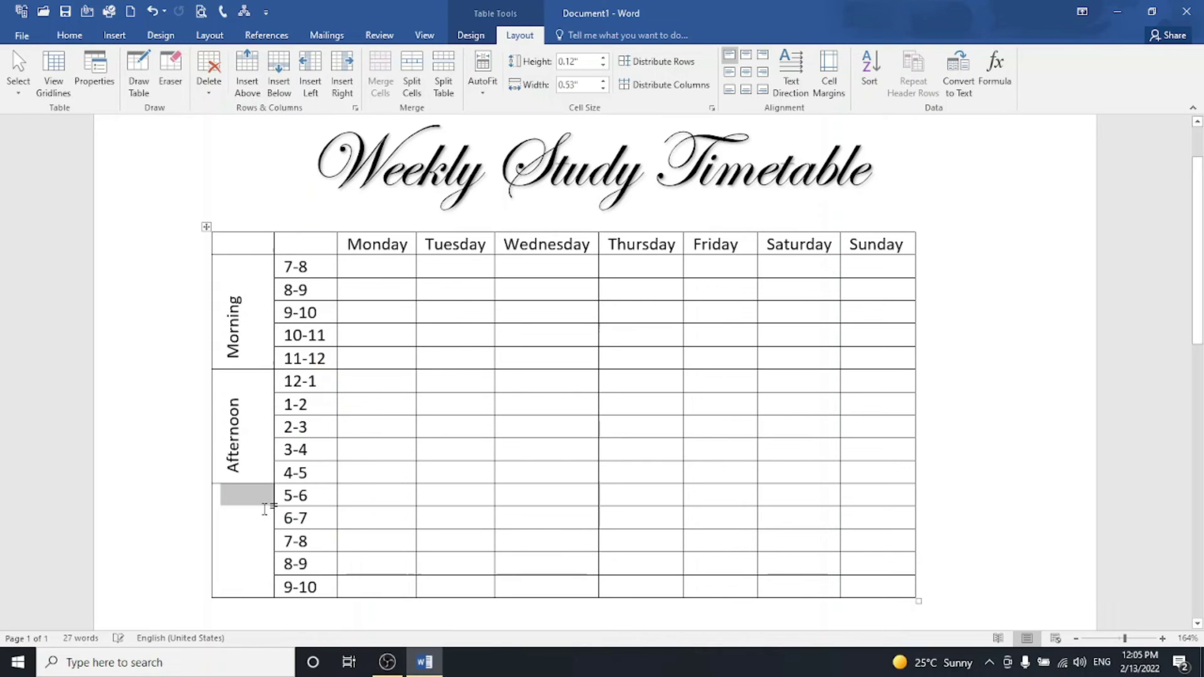
{"action": "type", "text": "Evening"}
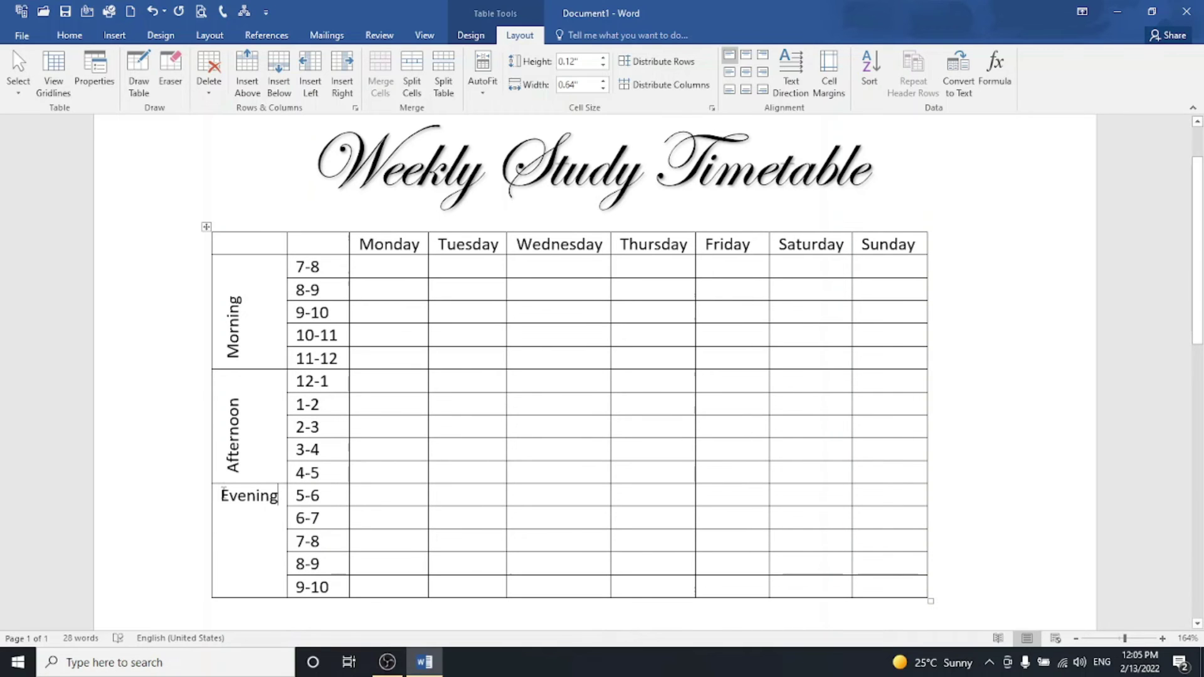
Make Evening vertical, reading bottom to top, and centre it in its cell.
{"action": "left_click_drag", "start_coordinate": [223, 495], "coordinate": [279, 495]}
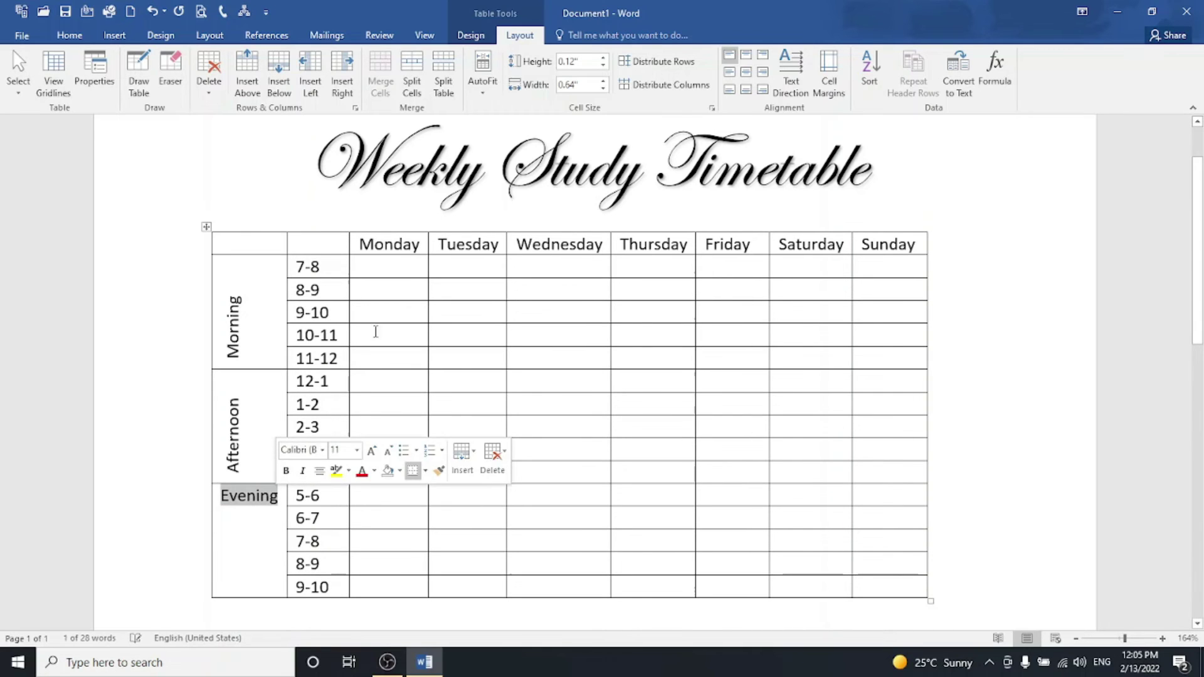
{"action": "left_click", "coordinate": [784, 91]}
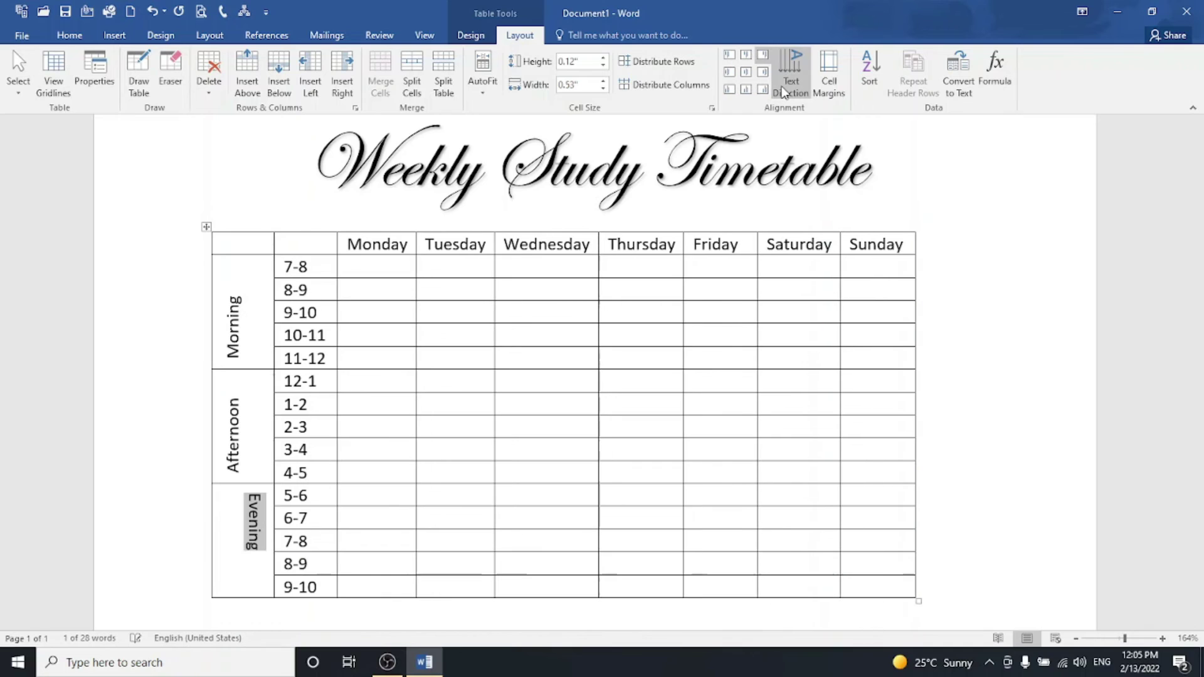
{"action": "left_click", "coordinate": [783, 92]}
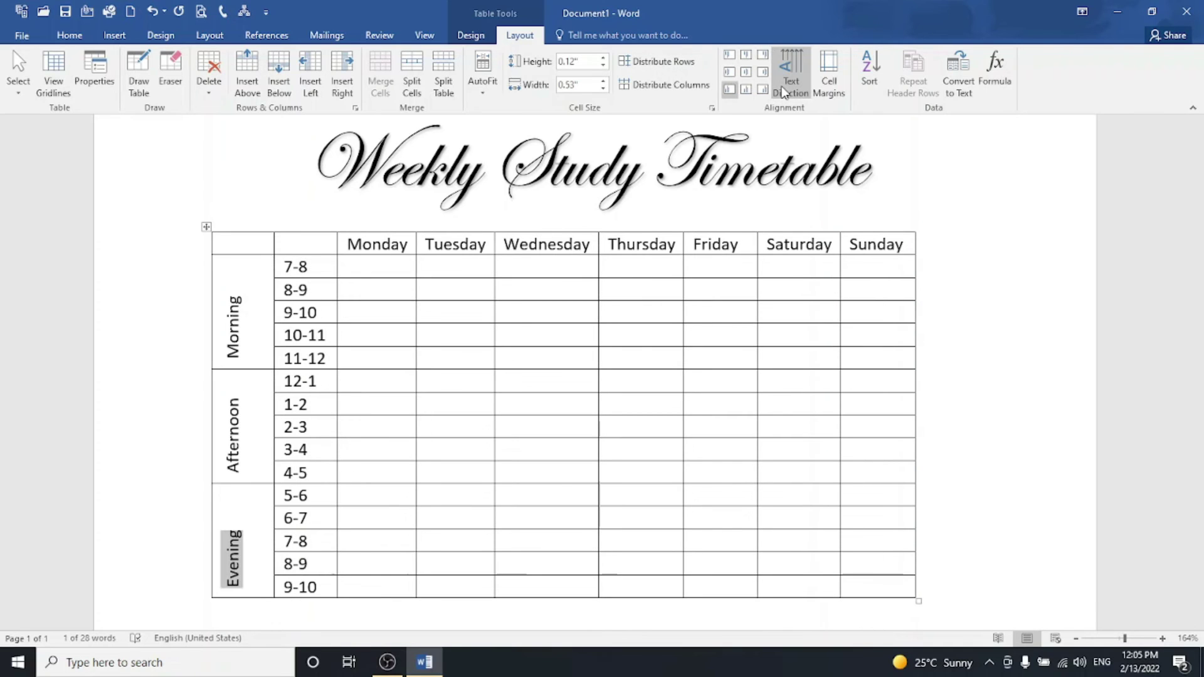
{"action": "left_click", "coordinate": [746, 74]}
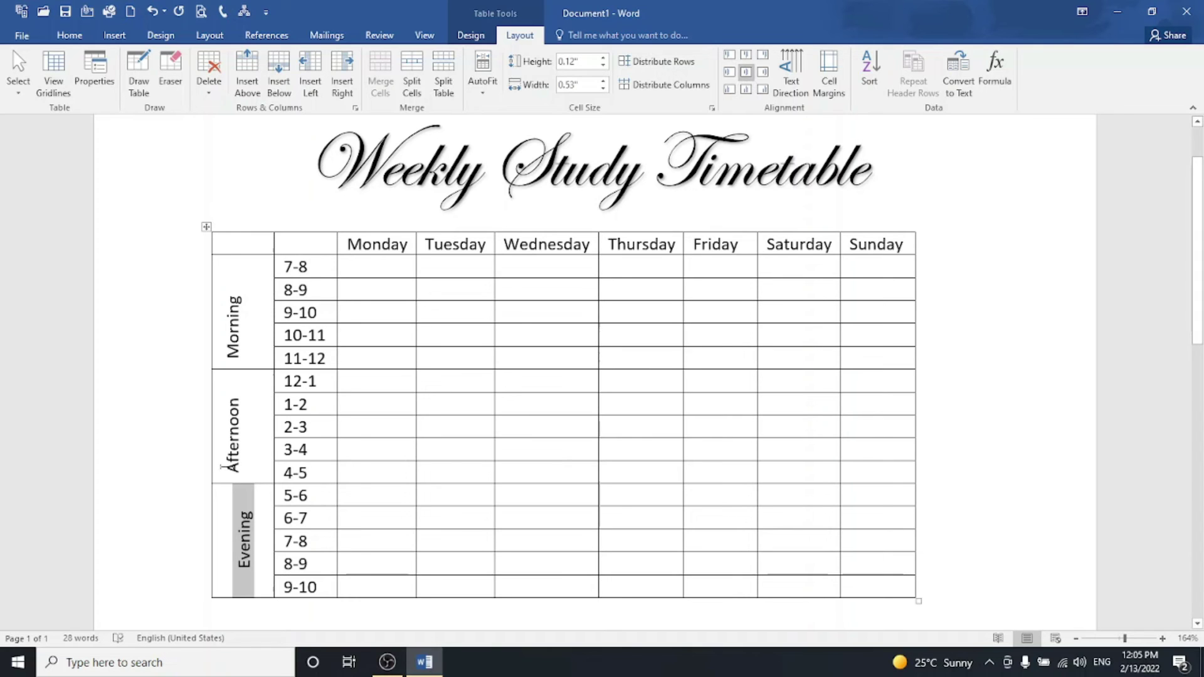
Centre the vertical Afternoon and Morning labels within their merged cells.
{"action": "left_click_drag", "start_coordinate": [226, 469], "coordinate": [231, 401]}
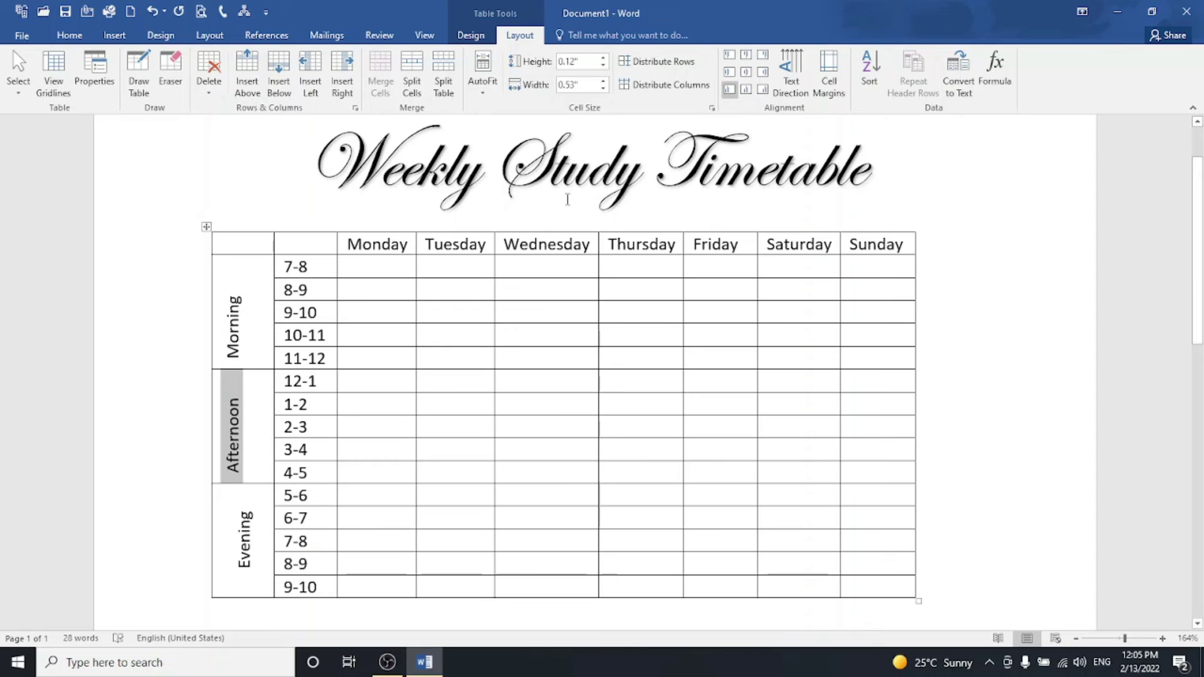
{"action": "left_click", "coordinate": [746, 72]}
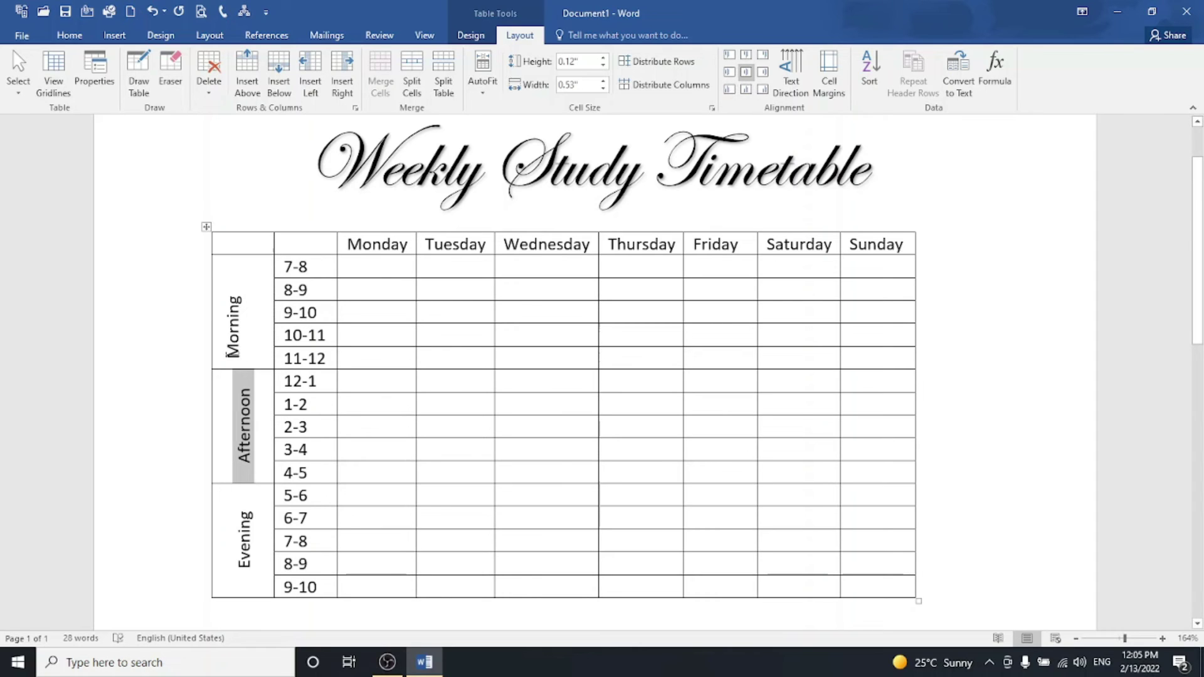
{"action": "left_click_drag", "start_coordinate": [234, 348], "coordinate": [241, 285]}
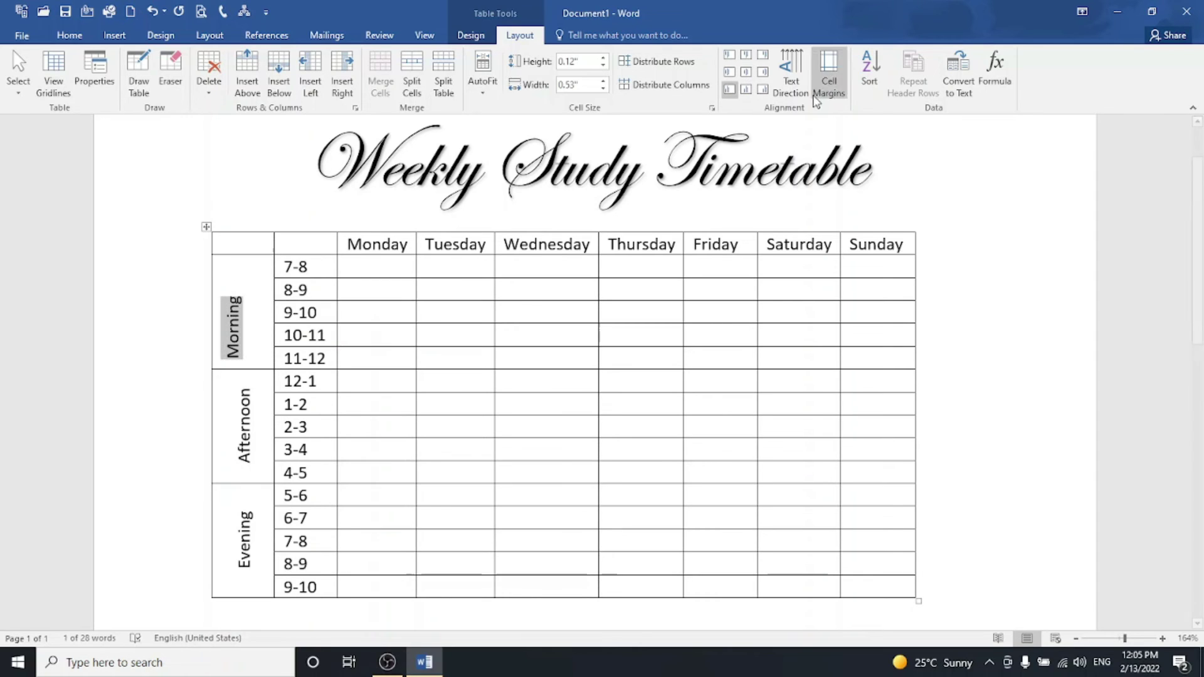
{"action": "left_click", "coordinate": [746, 72]}
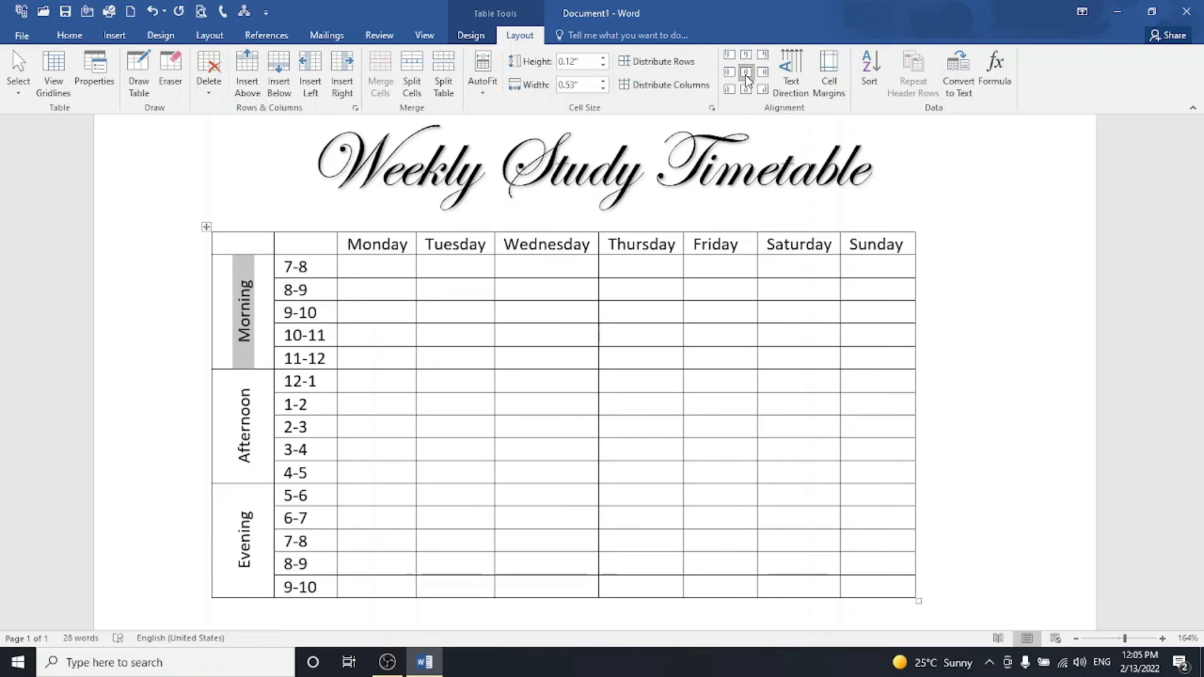
{"action": "left_click", "coordinate": [954, 265]}
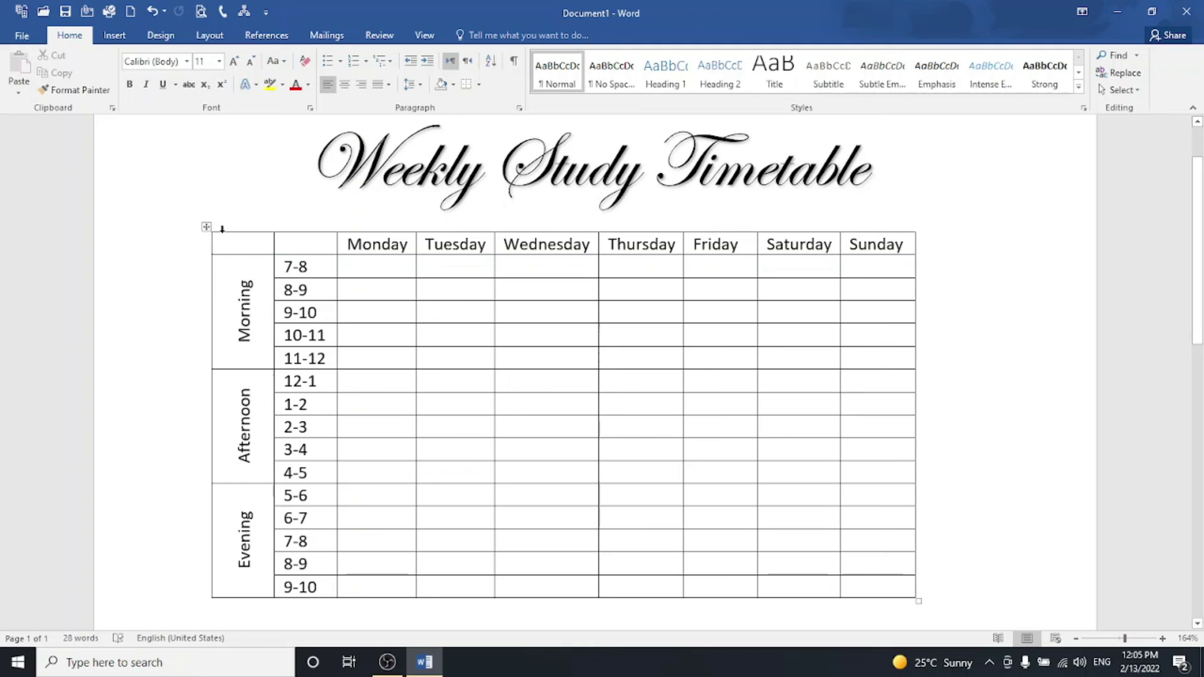
{"action": "left_click", "coordinate": [227, 244]}
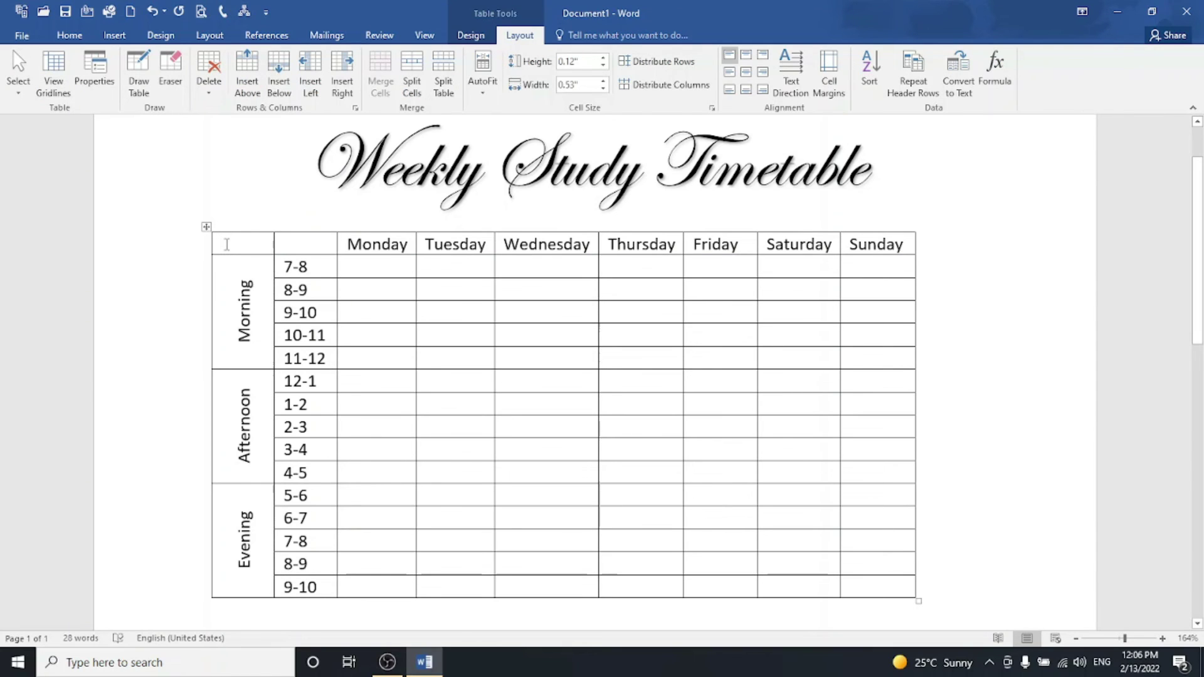
Type the header 'Time' above the time-slot column, capitalising the T.
{"action": "left_click", "coordinate": [288, 249]}
{"action": "type", "text": "time"}
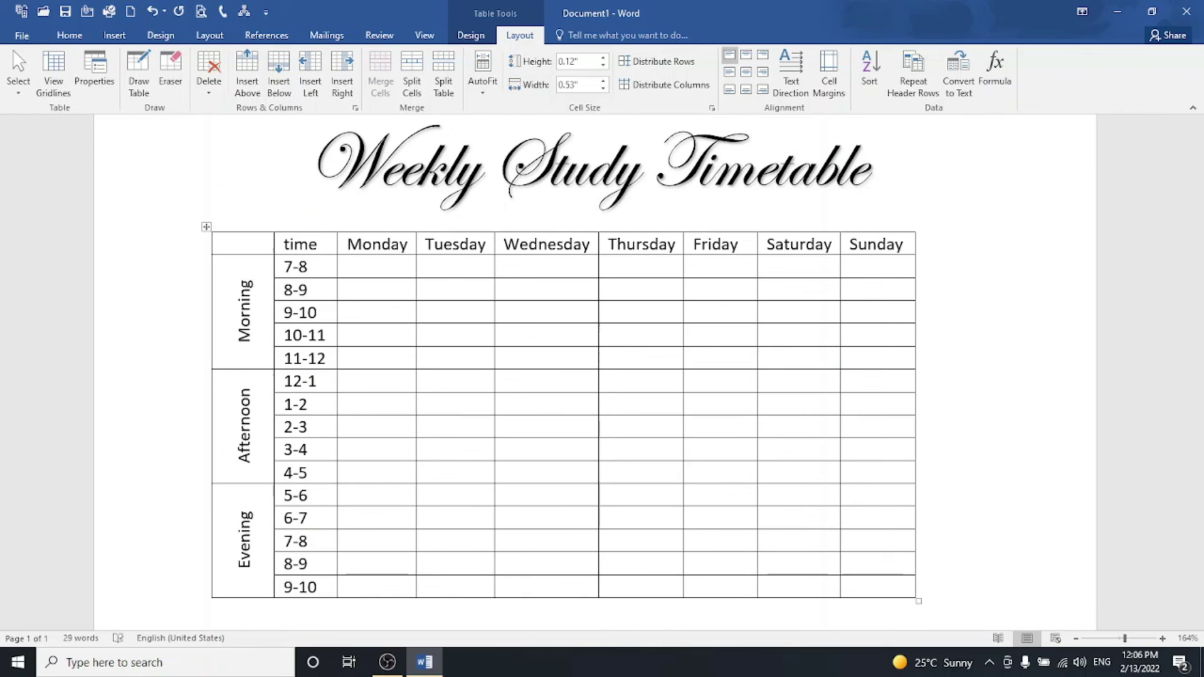
{"action": "left_click", "coordinate": [289, 244]}
{"action": "key", "text": "BackSpace"}
{"action": "type", "text": "T"}
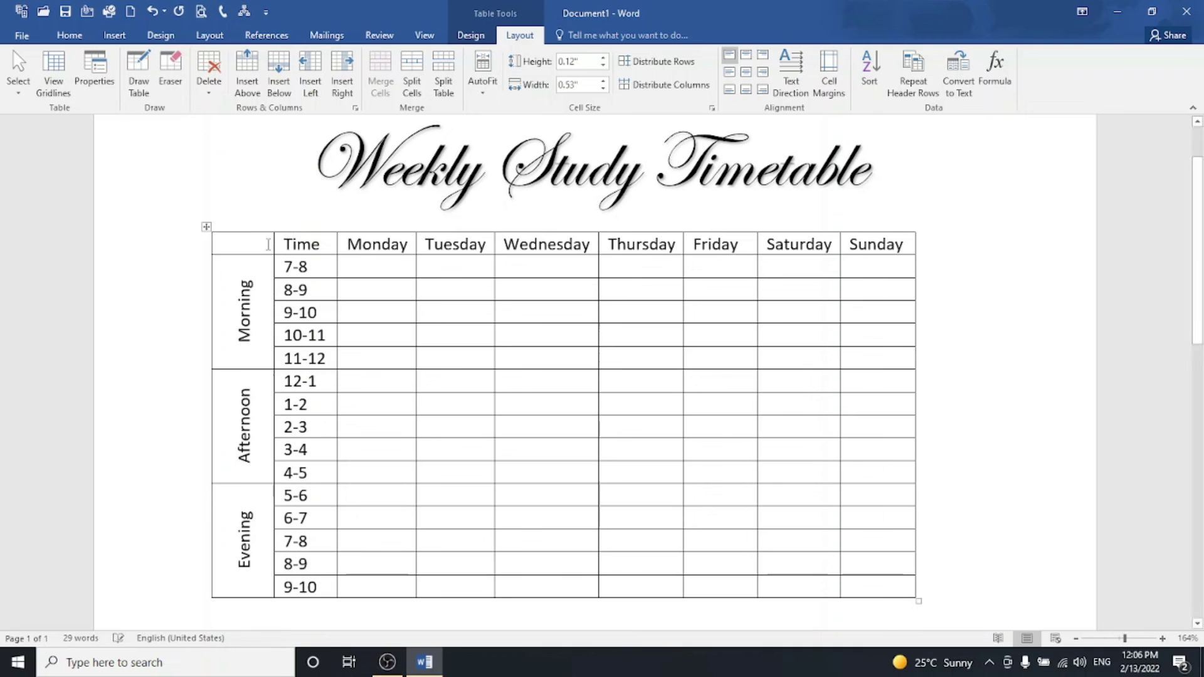
{"action": "left_click", "coordinate": [242, 245]}
Apply the List Table 4 table style to the whole timetable.
{"action": "left_click", "coordinate": [205, 227]}
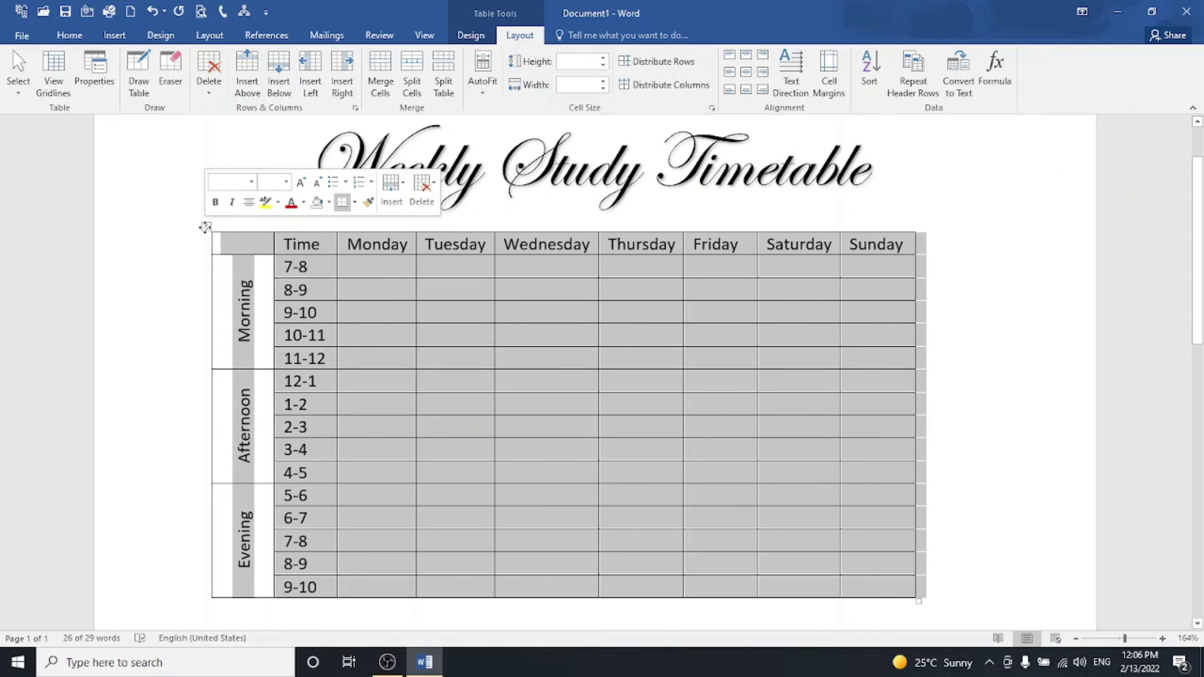
{"action": "left_click", "coordinate": [470, 36]}
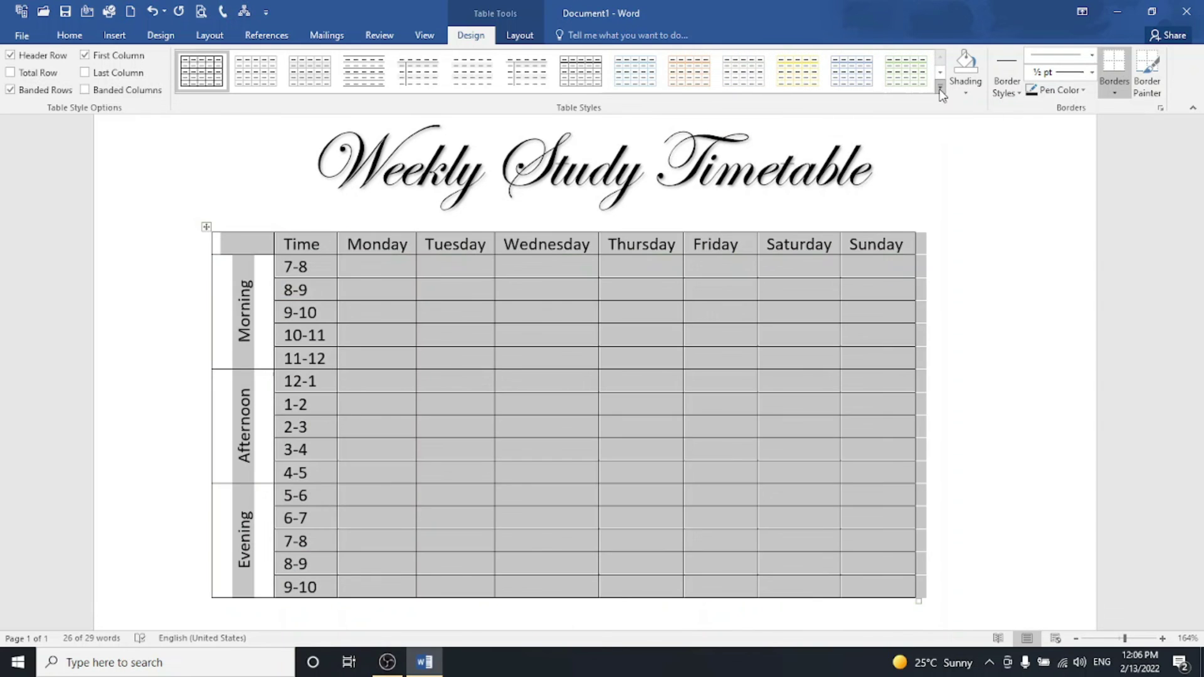
{"action": "left_click", "coordinate": [940, 87]}
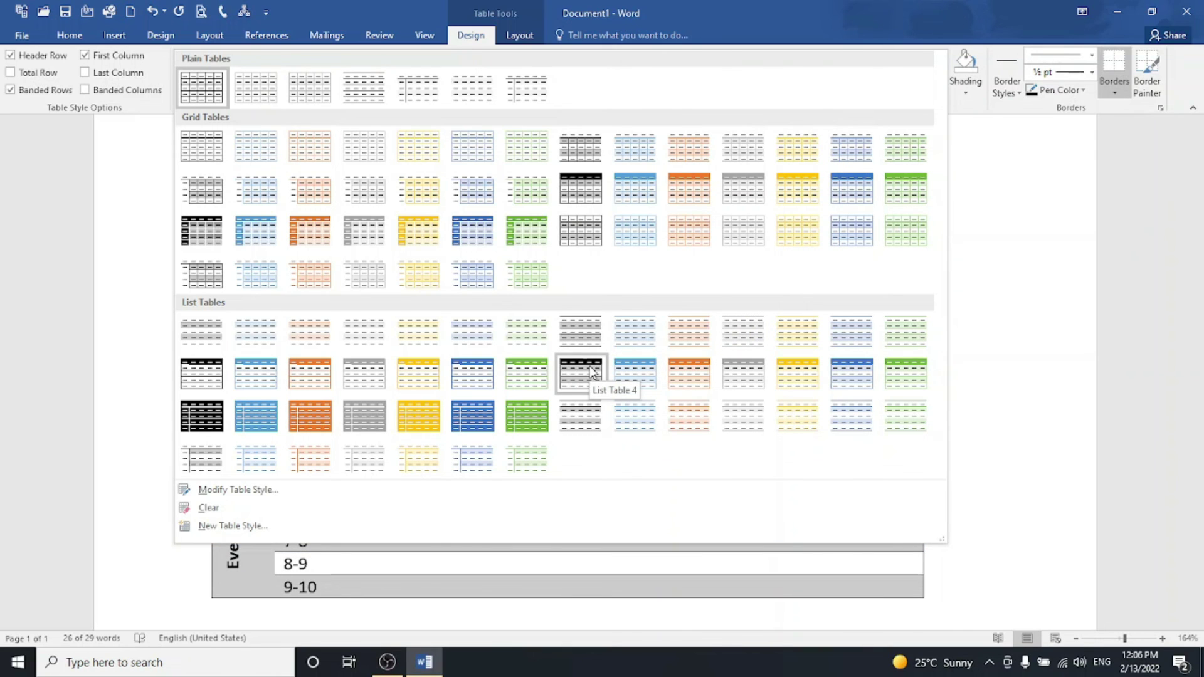
{"action": "left_click", "coordinate": [591, 372]}
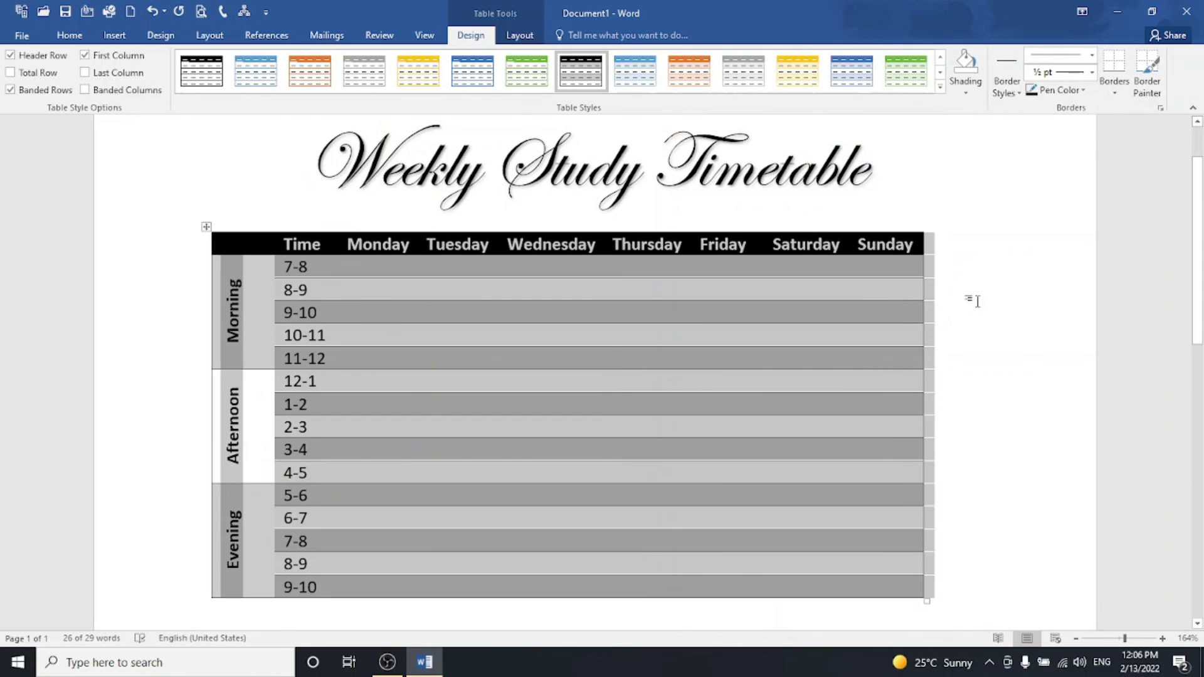
{"action": "key", "text": "Up"}
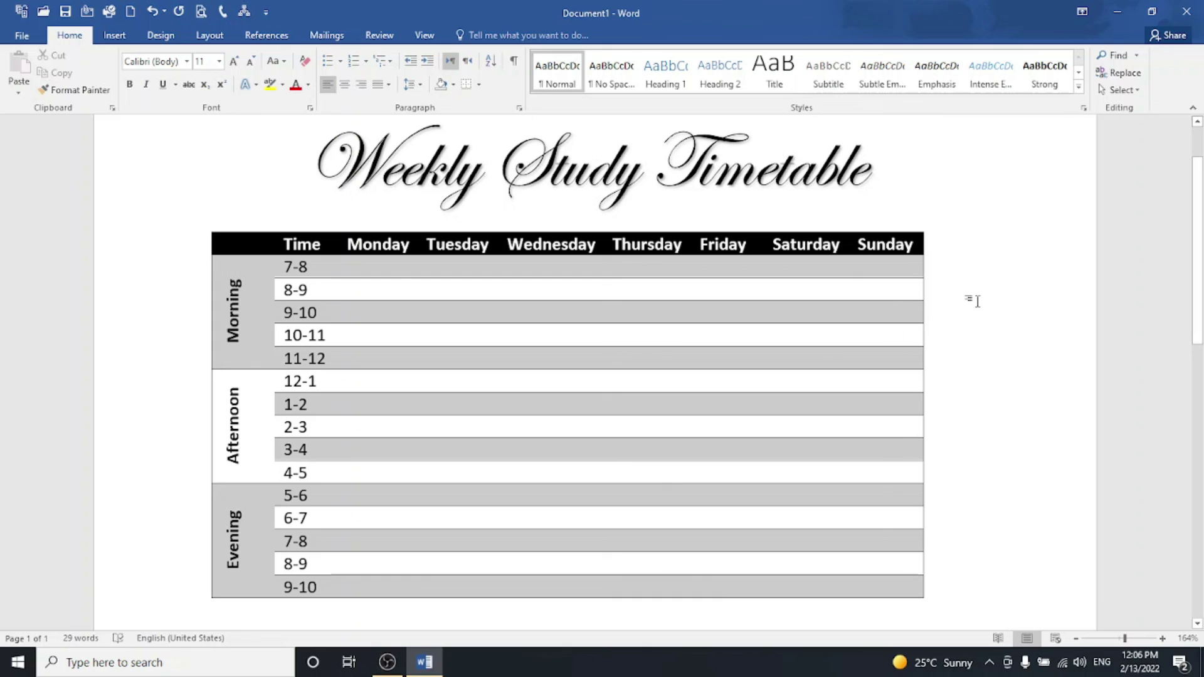